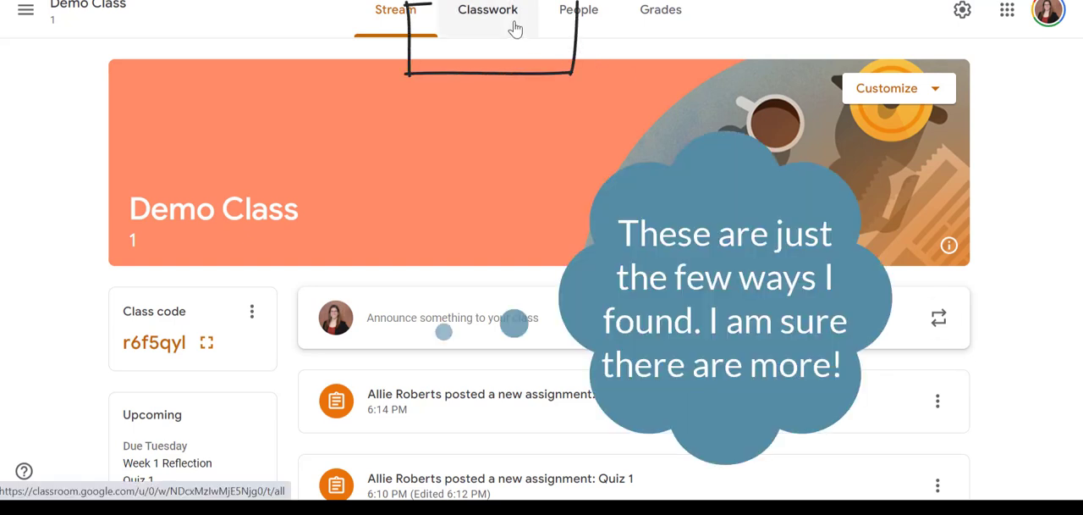
Step: Create a new short-answer question in the Demo Class classwork titled "Group 1 - How was your day?"
{"action": "left_click", "coordinate": [515, 29]}
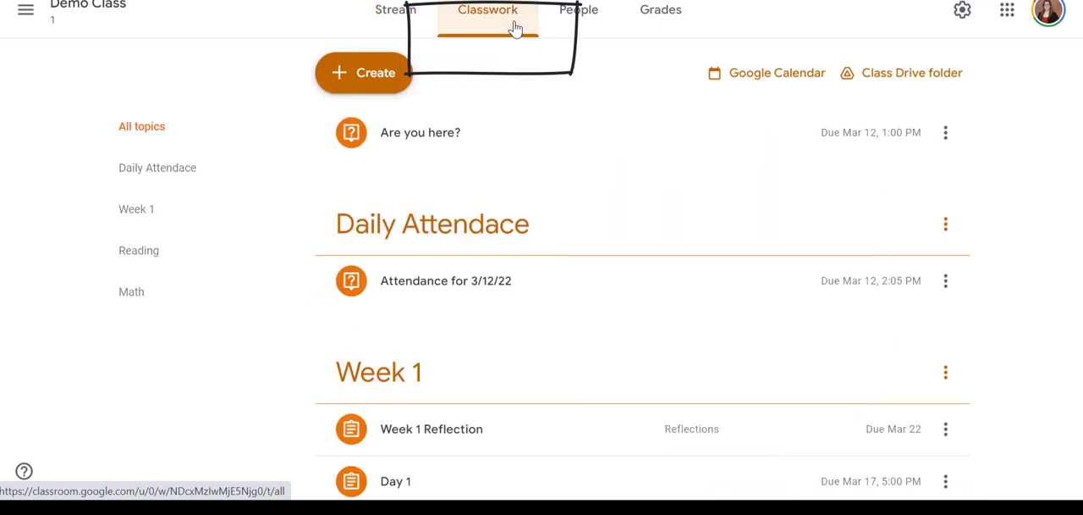
{"action": "left_click", "coordinate": [364, 76]}
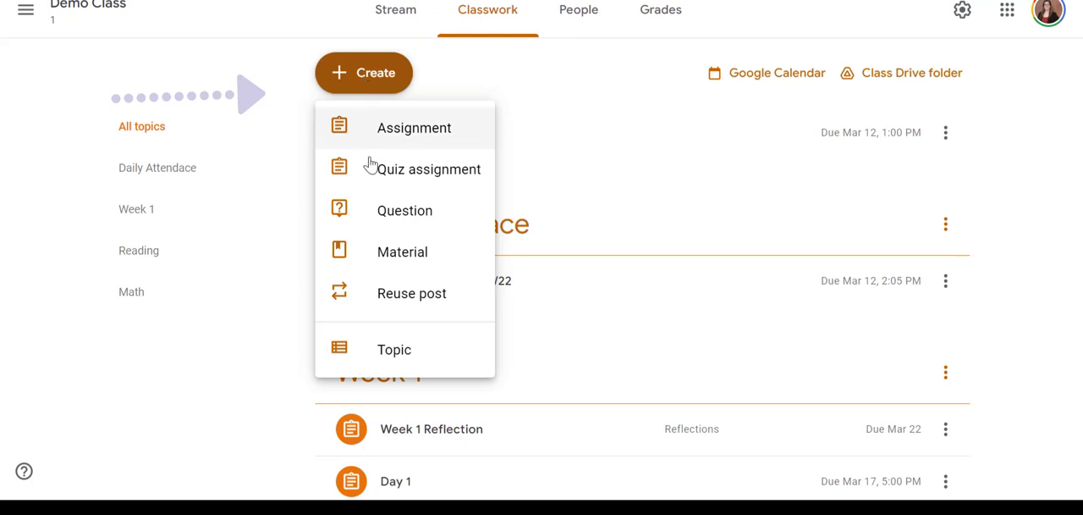
{"action": "left_click", "coordinate": [381, 210]}
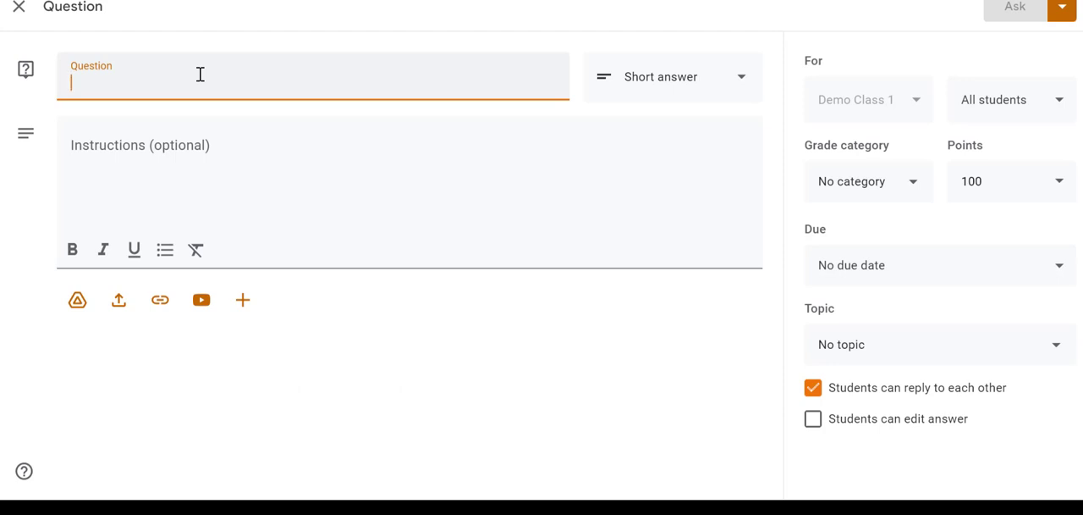
{"action": "type", "text": "Group 1"}
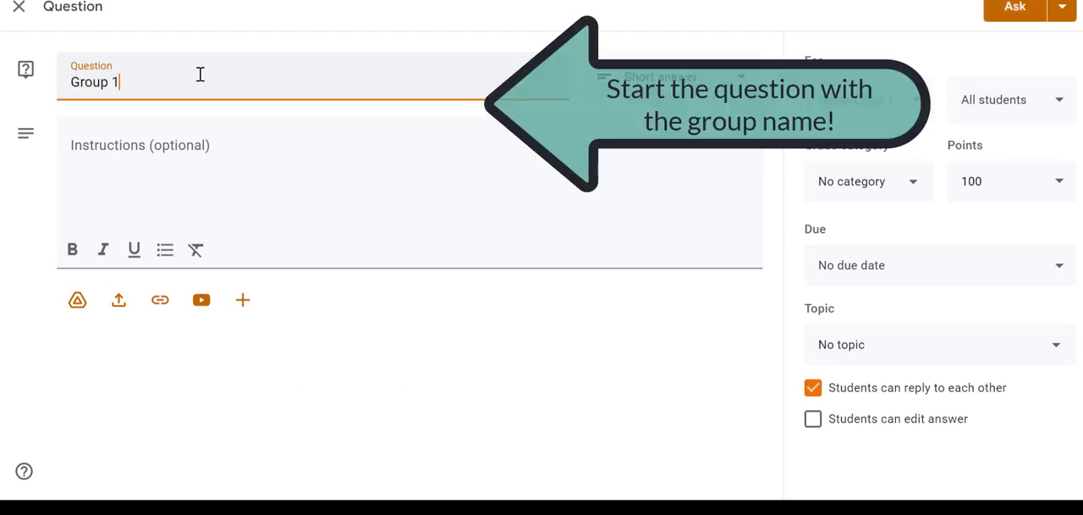
{"action": "type", "text": " - Ho"}
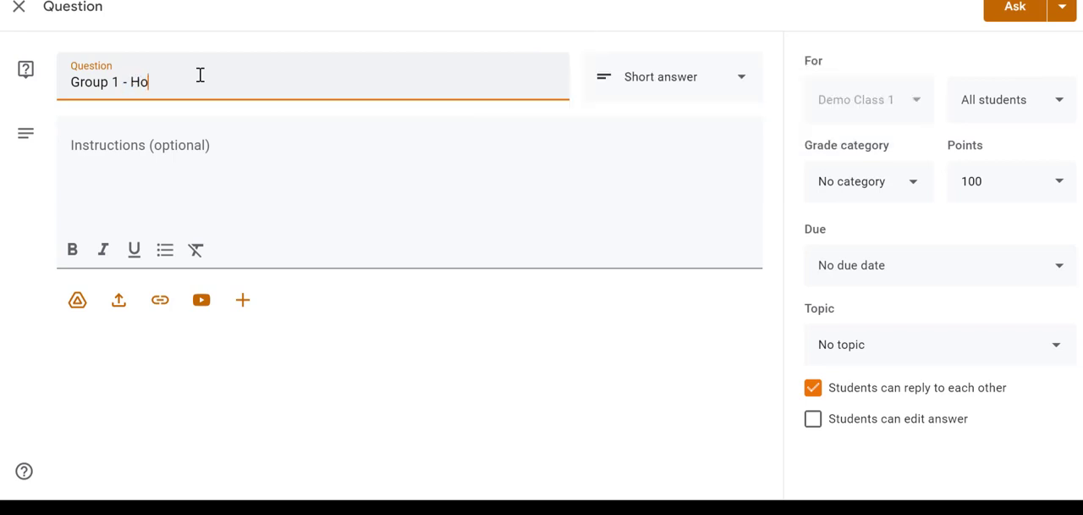
{"action": "type", "text": "w was your day?"}
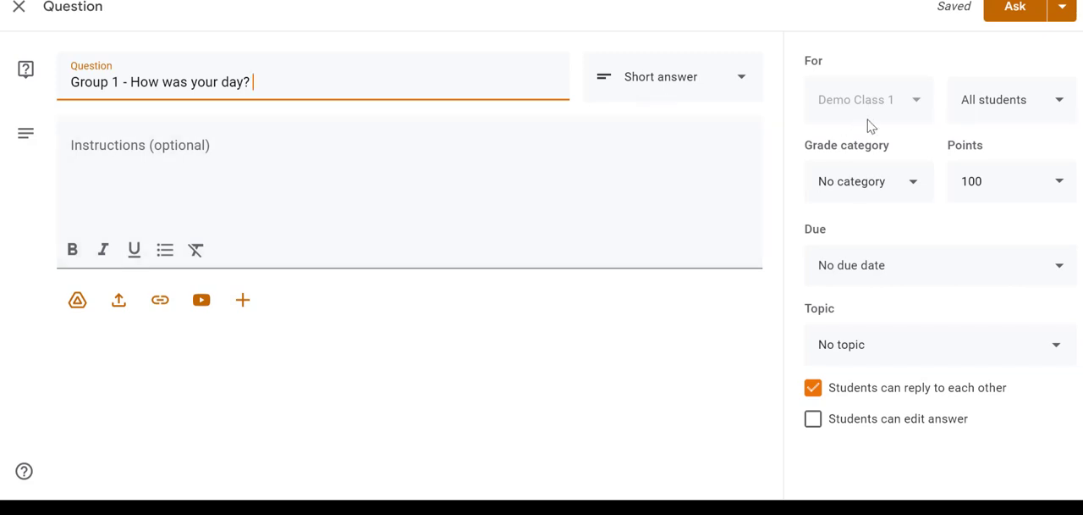
{"action": "left_click", "coordinate": [423, 342]}
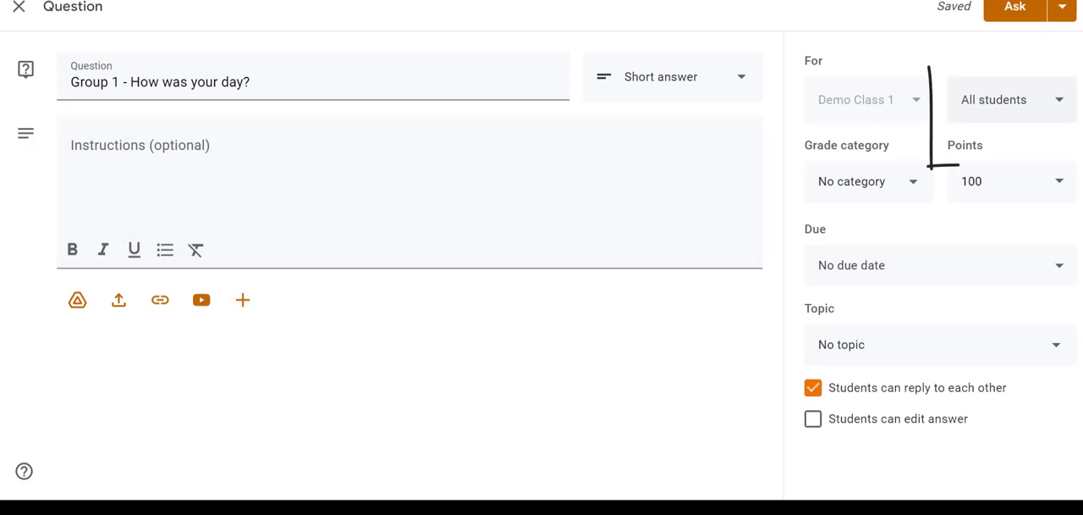
Step: Assign the Group 1 question to only the first student in the class list instead of all students
{"action": "left_click", "coordinate": [1028, 106]}
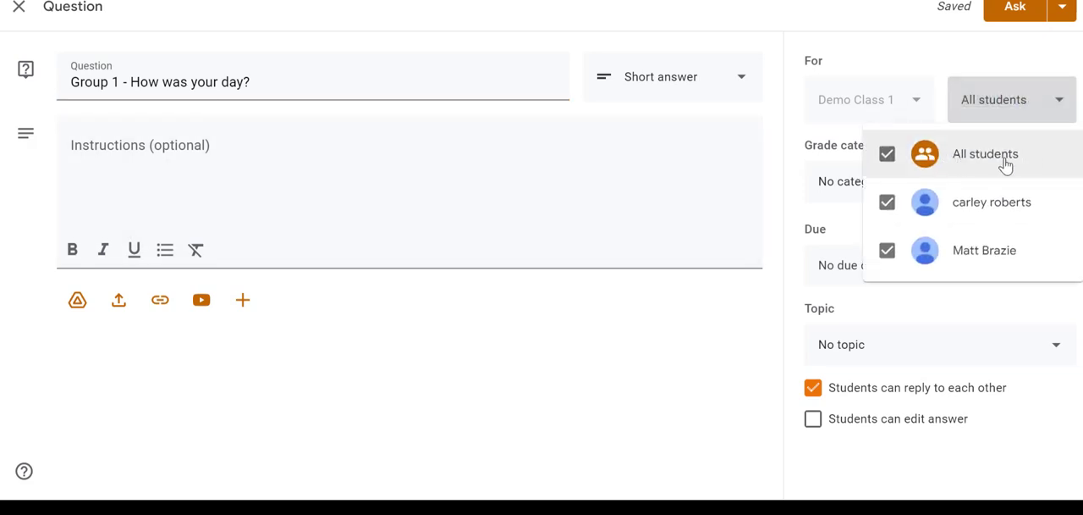
{"action": "left_click", "coordinate": [887, 156]}
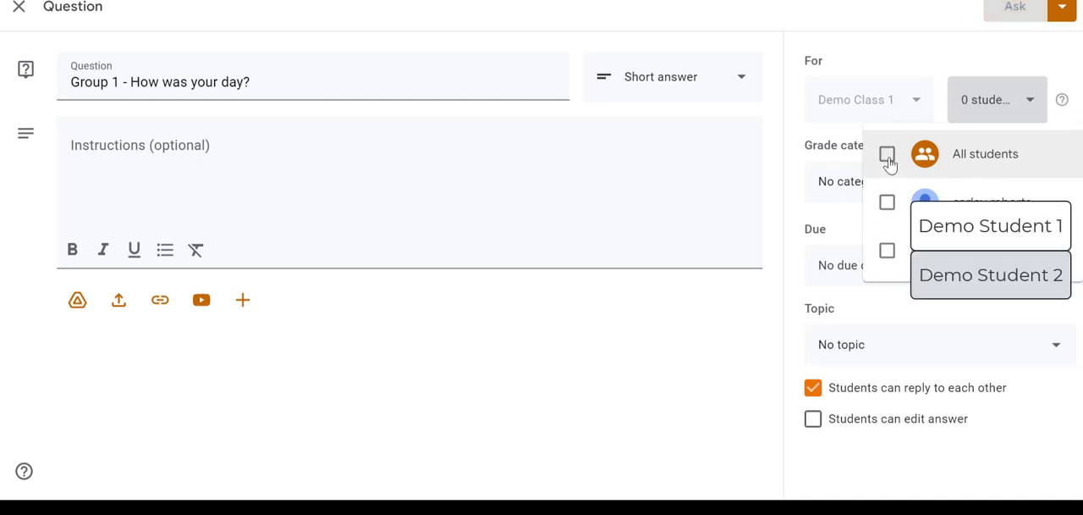
{"action": "left_click", "coordinate": [887, 203]}
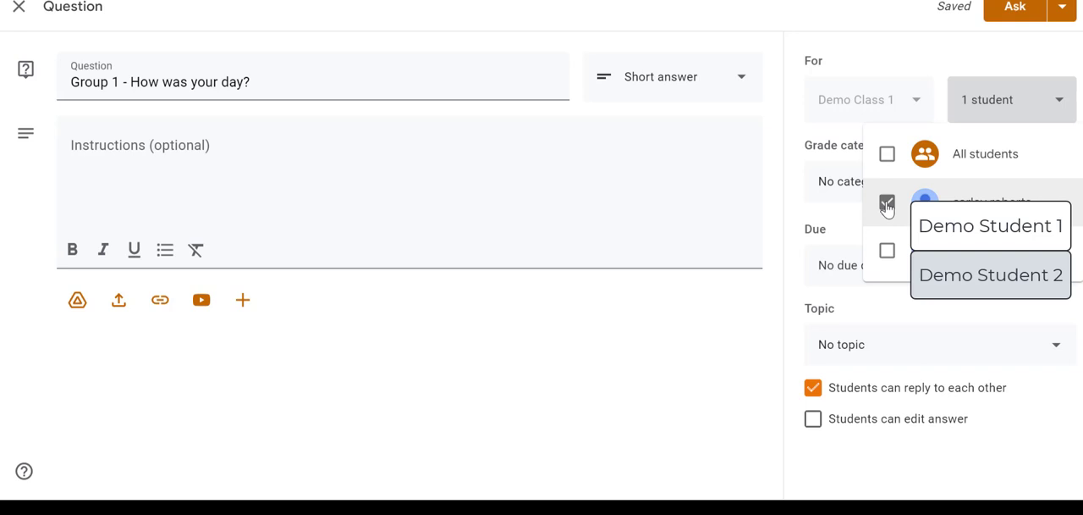
{"action": "left_click", "coordinate": [787, 209]}
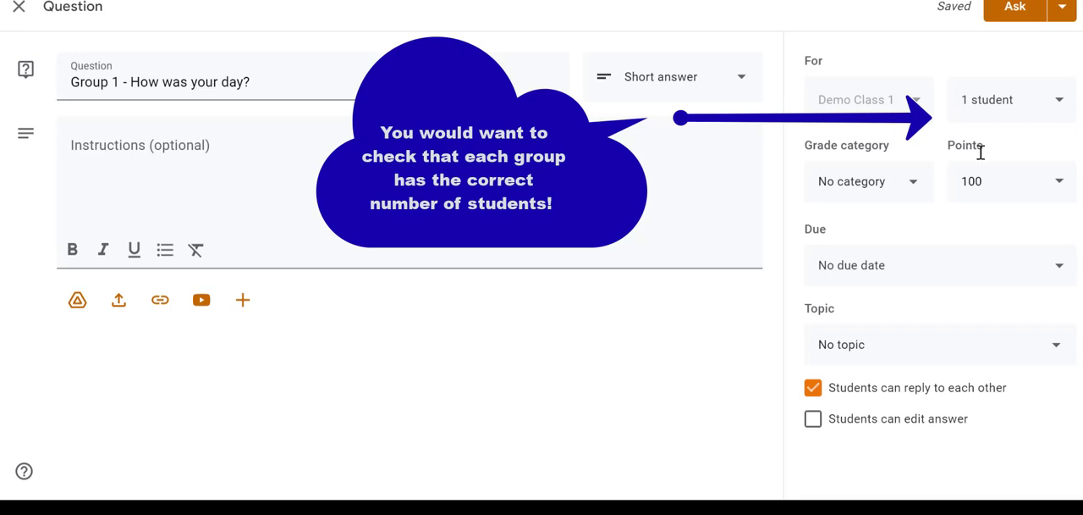
Step: Set the Group 1 question's points to Ungraded, leaving it without a grade category
{"action": "left_click", "coordinate": [914, 184]}
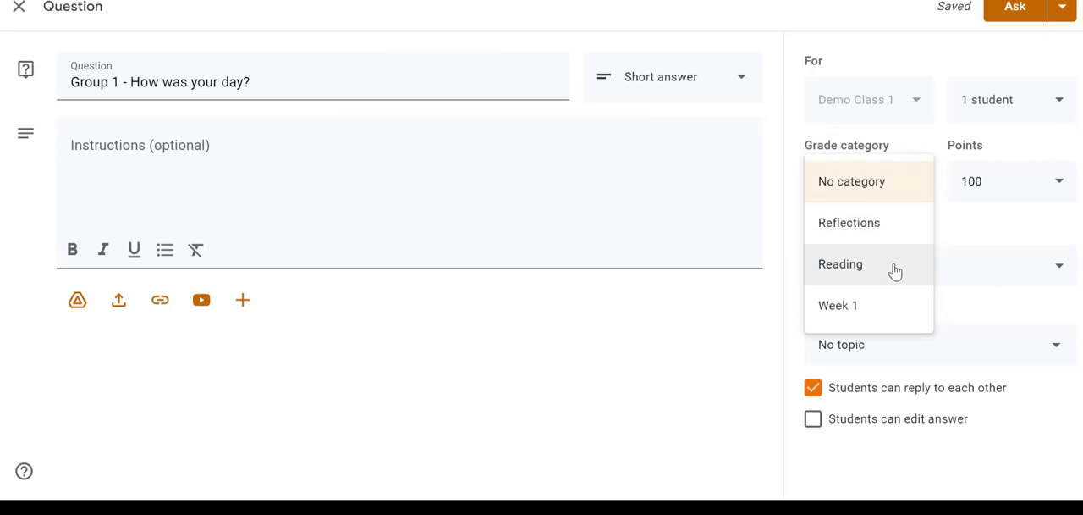
{"action": "left_click", "coordinate": [748, 320]}
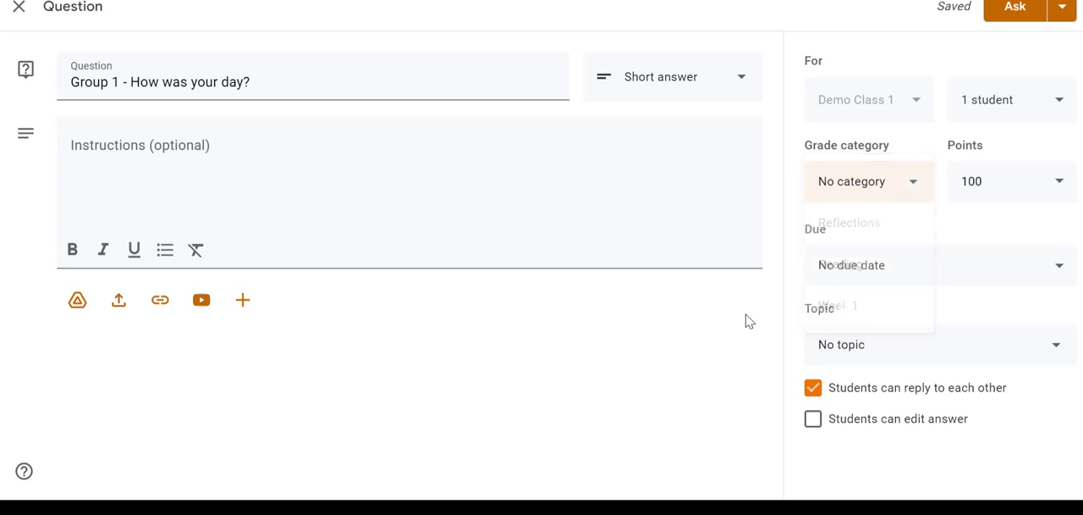
{"action": "left_click_drag", "start_coordinate": [994, 186], "coordinate": [957, 187]}
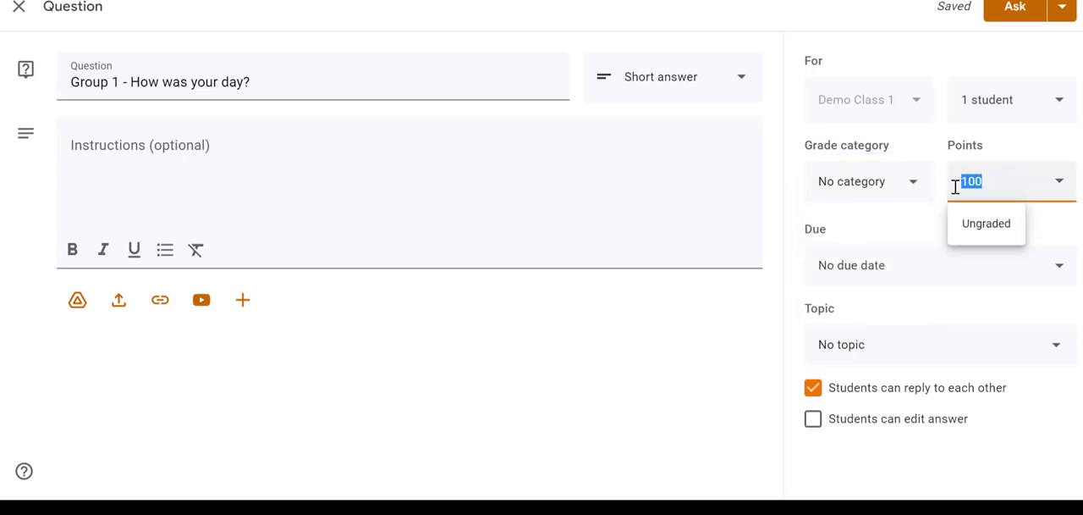
{"action": "left_click", "coordinate": [967, 224]}
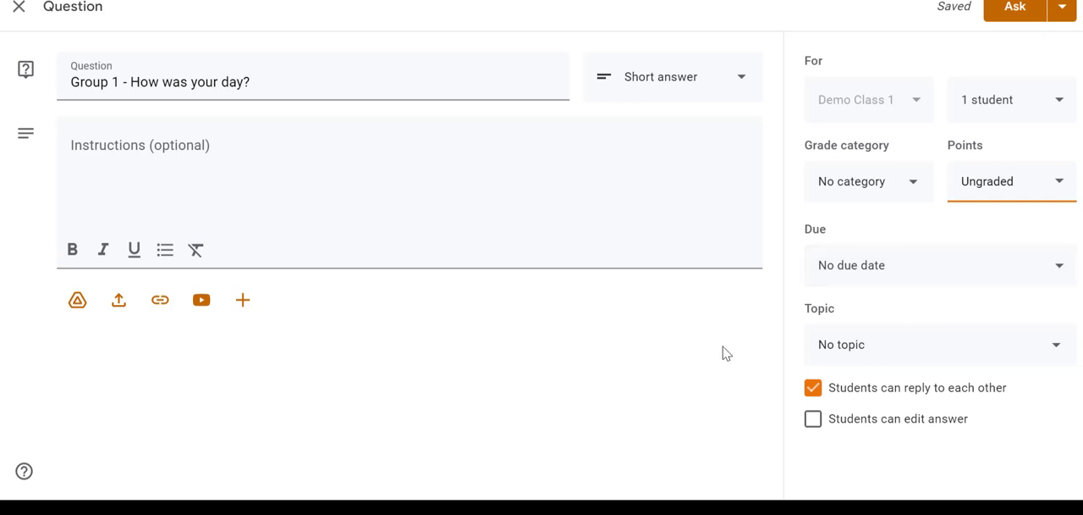
Step: Allow students to edit their answers to the Group 1 question and post it to the class
{"action": "left_click", "coordinate": [811, 425]}
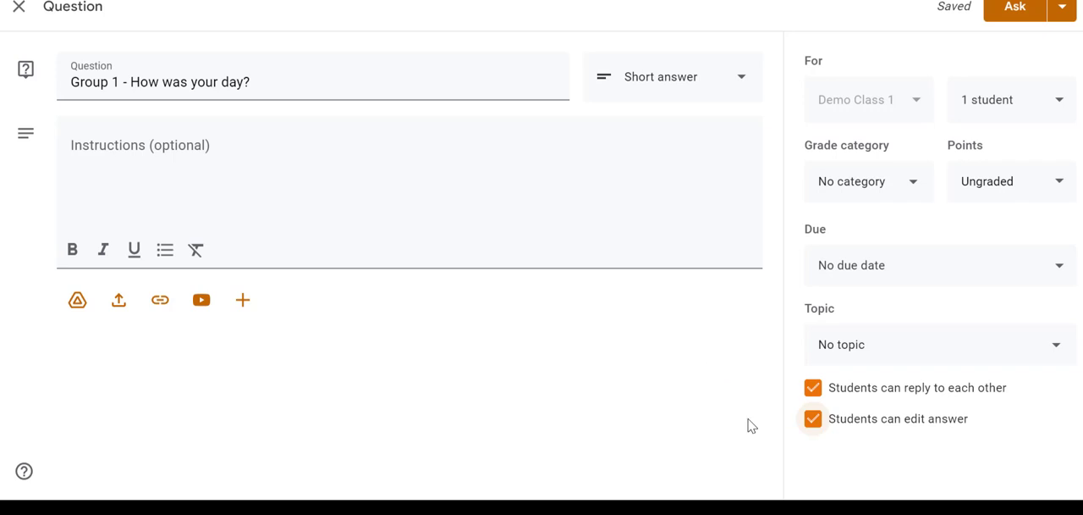
{"action": "mouse_move", "coordinate": [717, 509]}
{"action": "left_click", "coordinate": [1024, 8]}
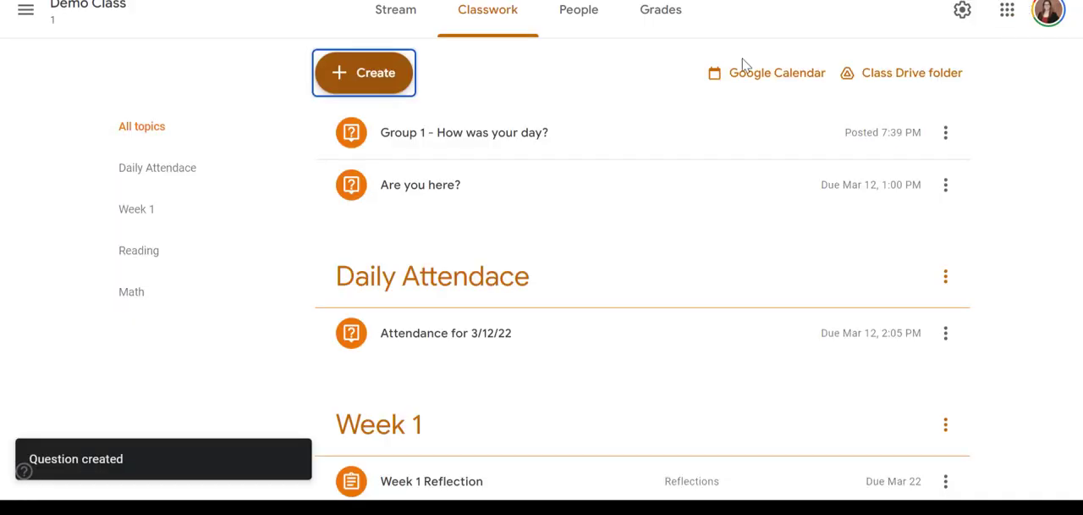
Step: Check the action options of the posted Group 1 question and expand its details in the classwork list
{"action": "left_click", "coordinate": [946, 133]}
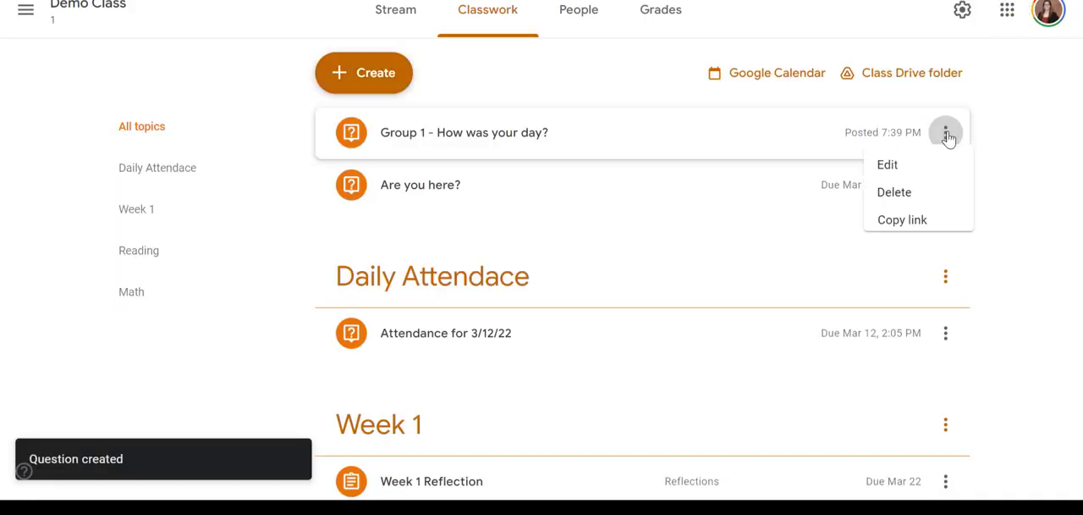
{"action": "left_click", "coordinate": [684, 128]}
{"action": "left_click", "coordinate": [683, 128]}
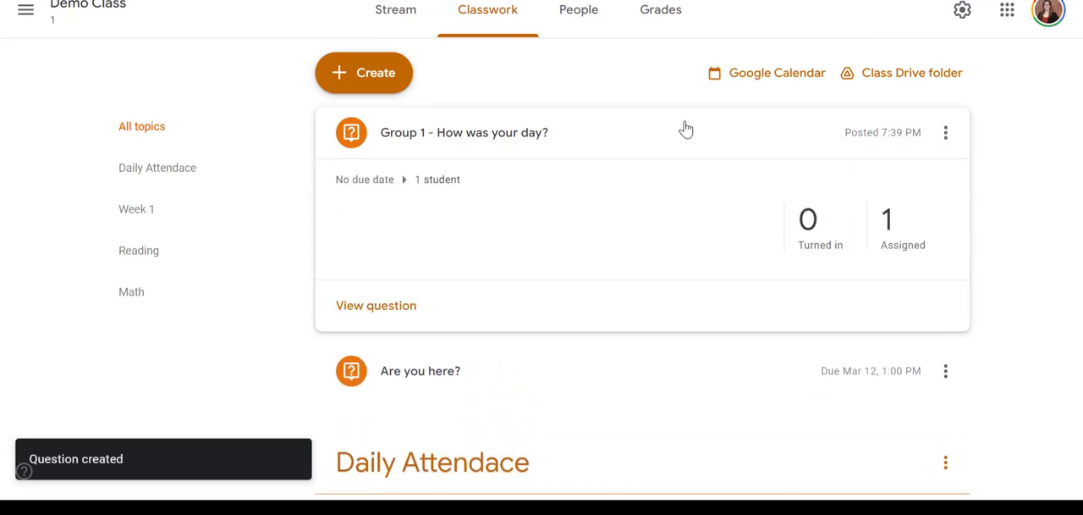
{"action": "scroll", "coordinate": [686, 128], "scroll_direction": "down", "scroll_amount": 1}
{"action": "scroll", "coordinate": [685, 128], "scroll_direction": "up", "scroll_amount": 1}
Step: Reuse the "Group 1 - How was your day?" post from Demo Class as a new question draft
{"action": "left_click", "coordinate": [376, 75]}
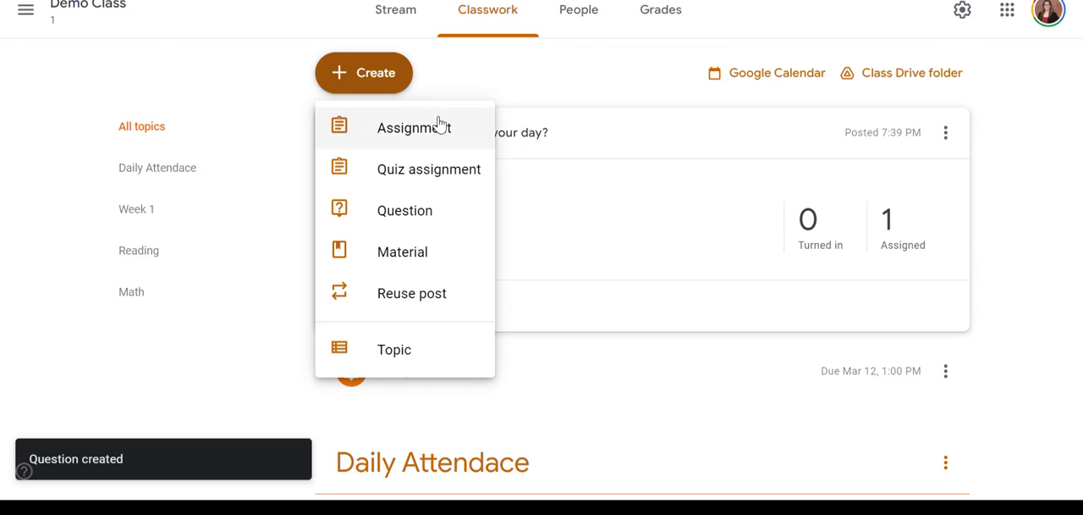
{"action": "scroll", "coordinate": [440, 125], "scroll_direction": "down", "scroll_amount": 1}
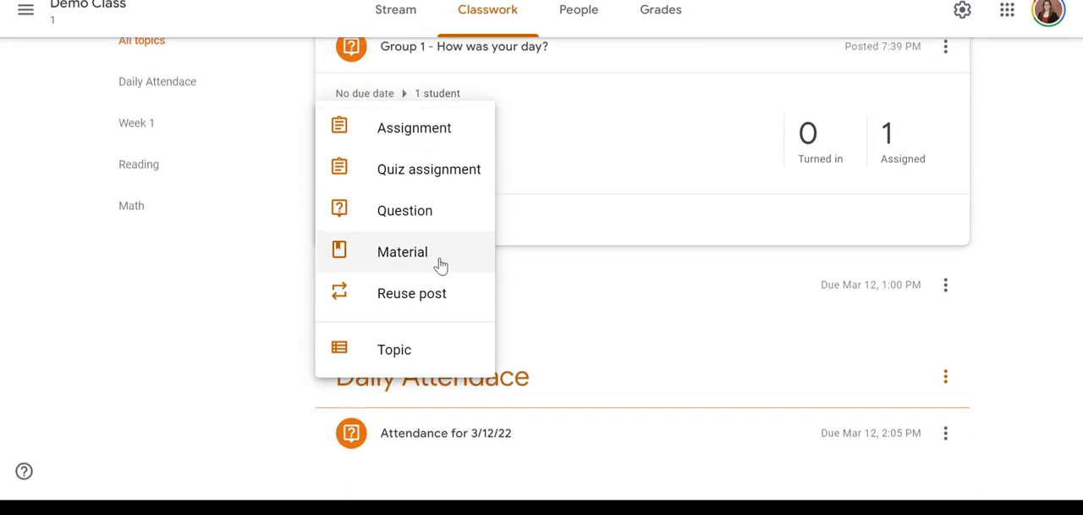
{"action": "left_click", "coordinate": [375, 300]}
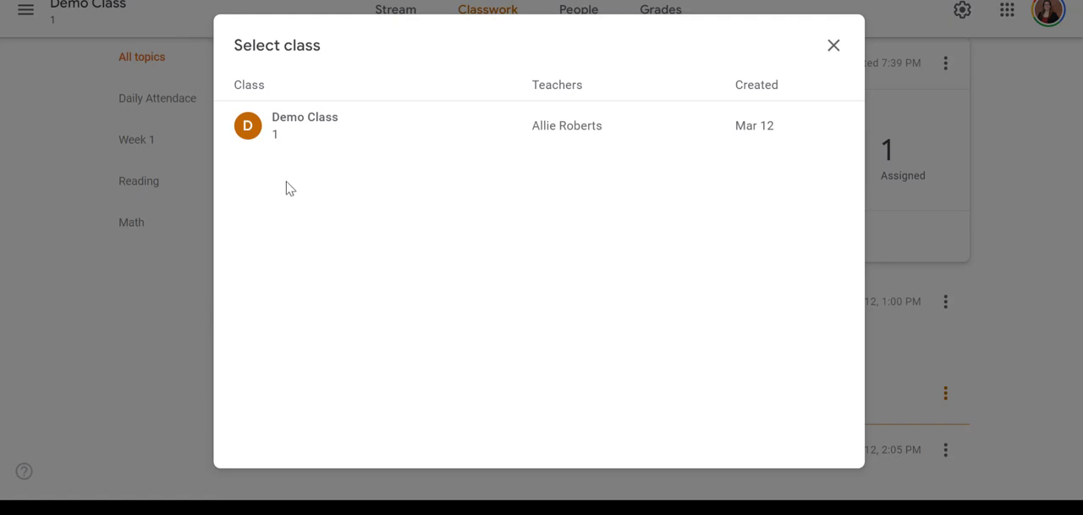
{"action": "left_click", "coordinate": [290, 112]}
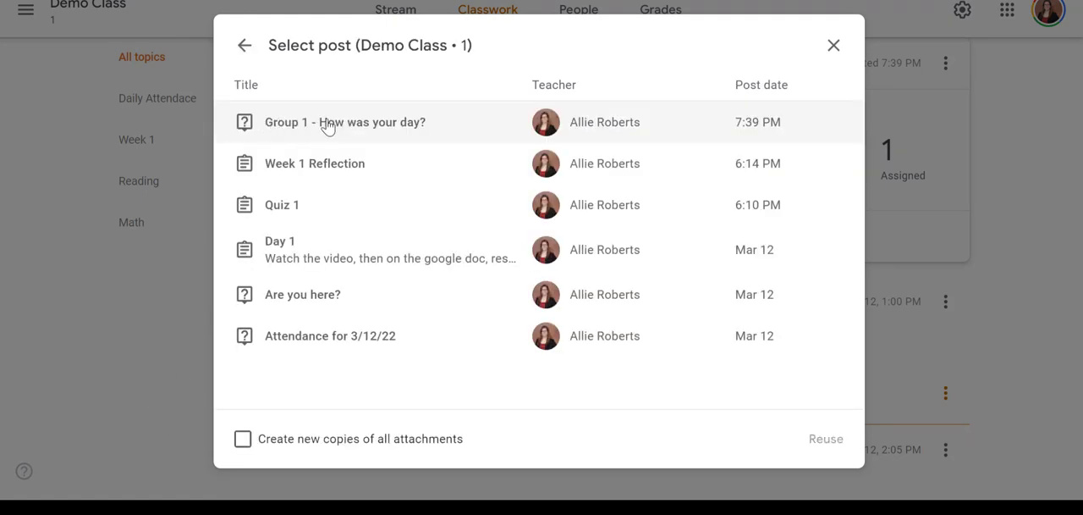
{"action": "left_click", "coordinate": [328, 126]}
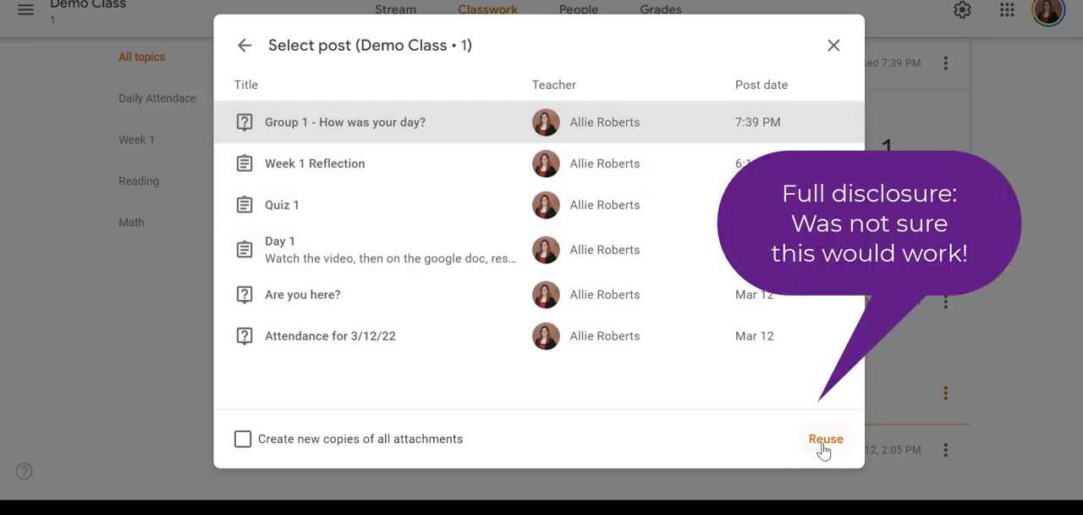
{"action": "left_click", "coordinate": [822, 445]}
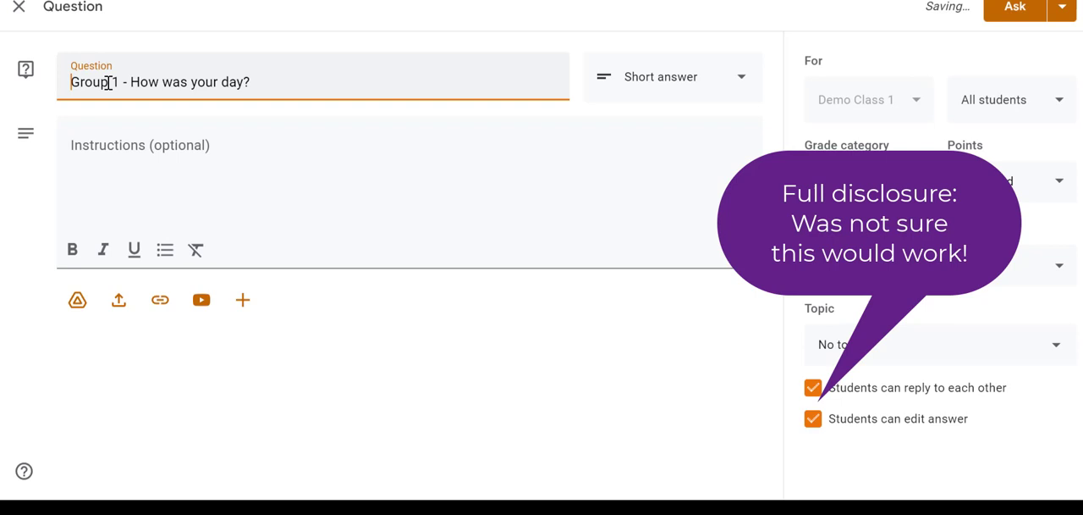
Step: Change the group number in the reused question's title so it reads "Group 2 - How was your day?"
{"action": "left_click", "coordinate": [117, 82]}
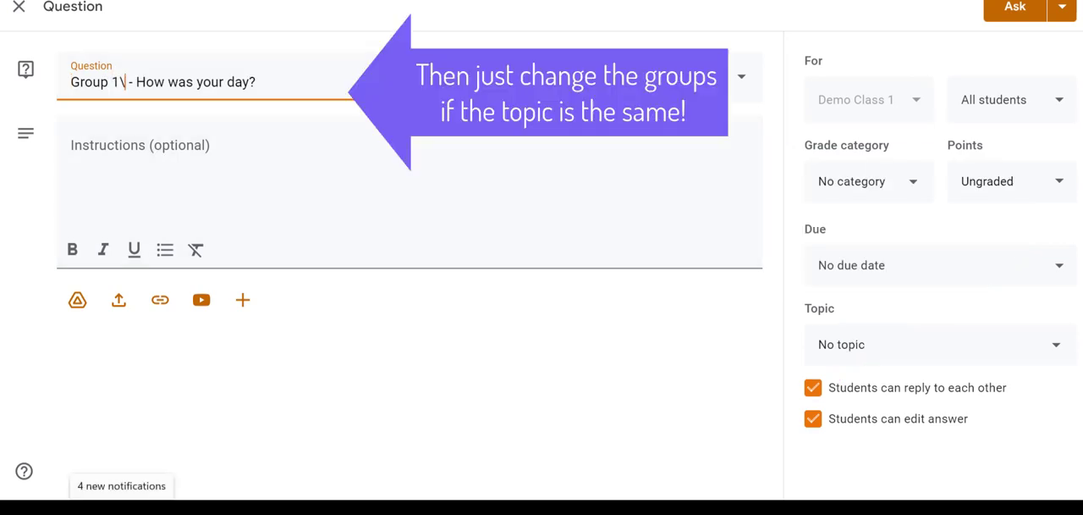
{"action": "key", "text": "BackSpace"}
{"action": "type", "text": "2"}
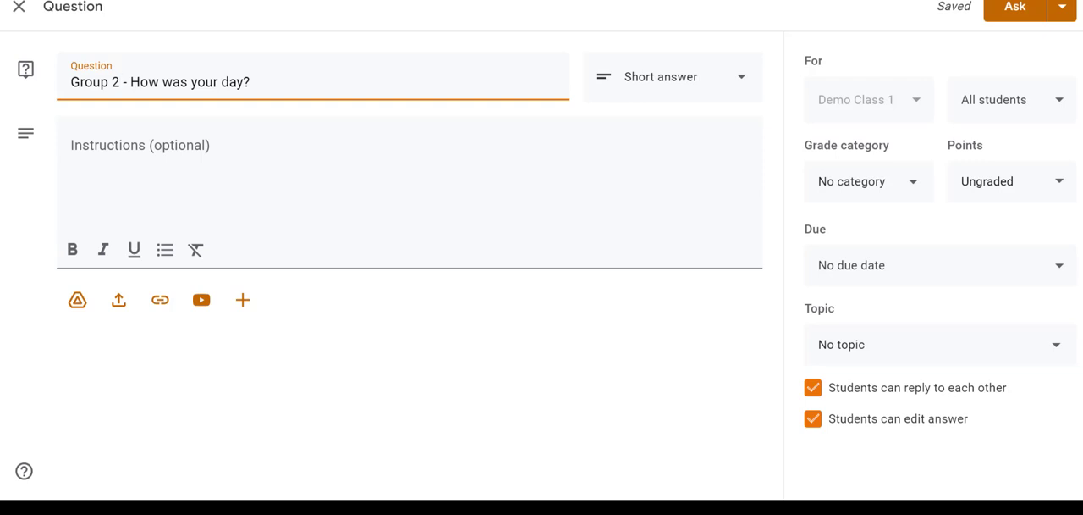
Step: Assign the Group 2 question to only the second student in the class list and post it
{"action": "left_click", "coordinate": [997, 117]}
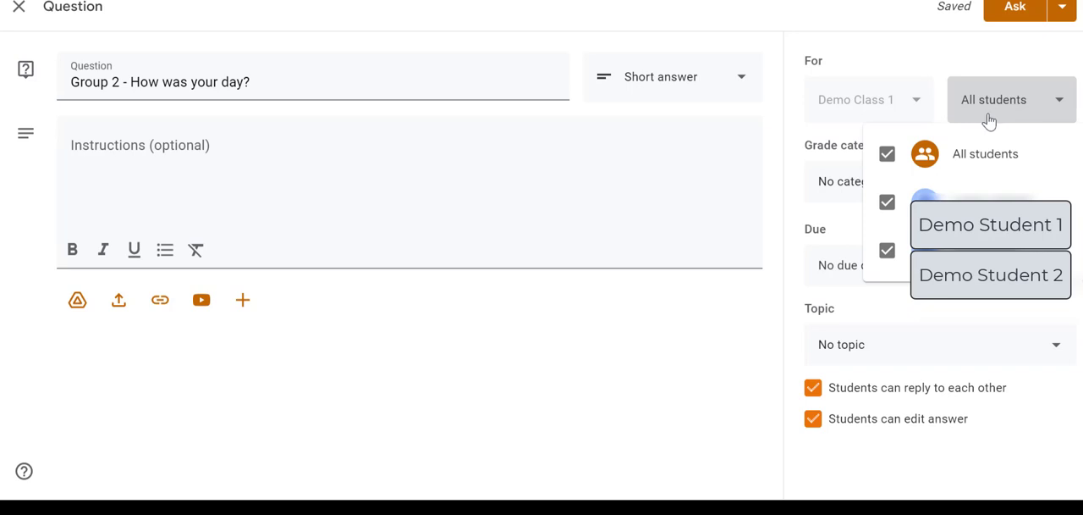
{"action": "left_click", "coordinate": [888, 154]}
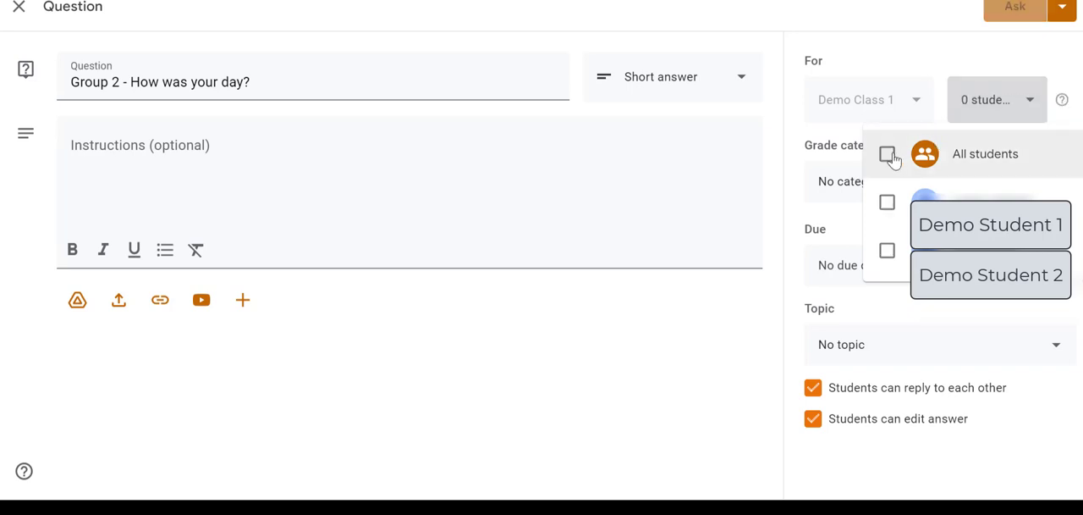
{"action": "left_click", "coordinate": [887, 252]}
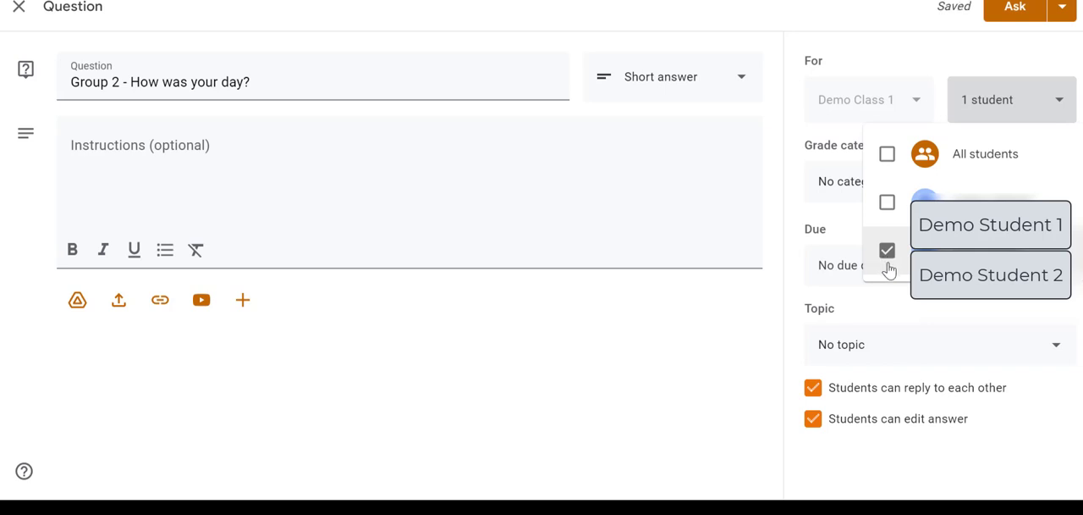
{"action": "left_click", "coordinate": [687, 325]}
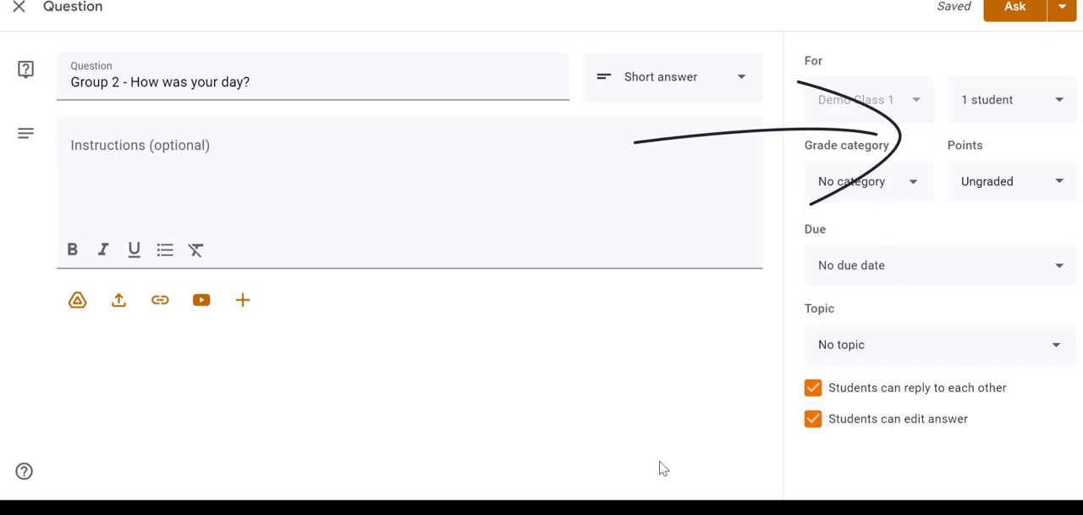
{"action": "left_click", "coordinate": [1012, 9]}
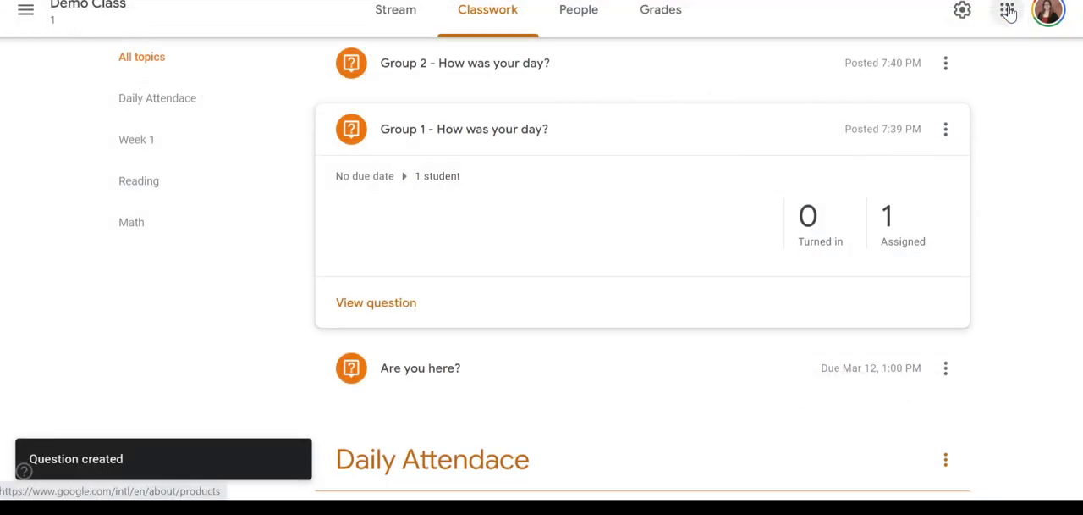
Step: Review how the two group questions are listed in the class Stream, and return to the classwork list
{"action": "scroll", "coordinate": [826, 159], "scroll_direction": "up", "scroll_amount": 1}
{"action": "left_click", "coordinate": [395, 9]}
{"action": "scroll", "coordinate": [649, 144], "scroll_direction": "down", "scroll_amount": 2}
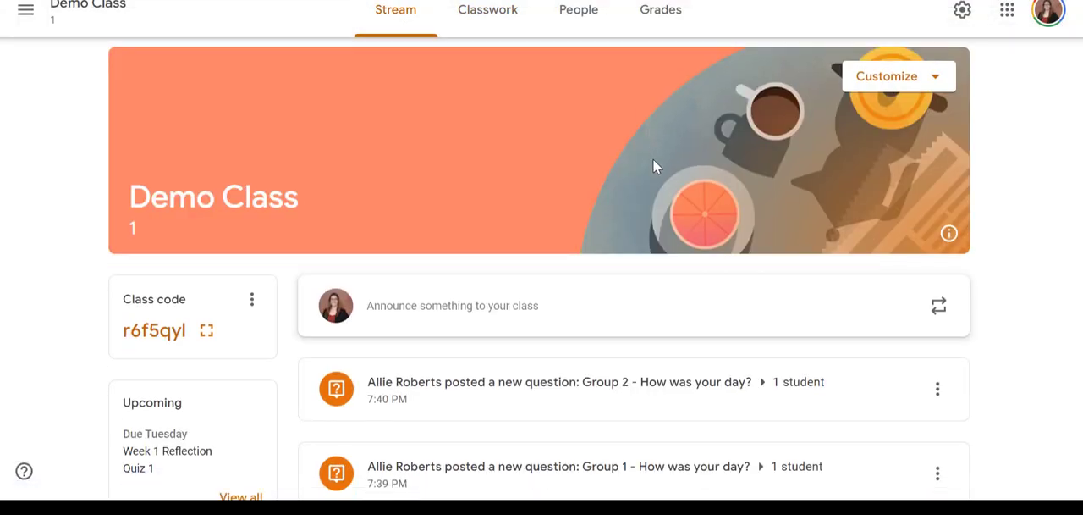
{"action": "scroll", "coordinate": [652, 167], "scroll_direction": "down", "scroll_amount": 1}
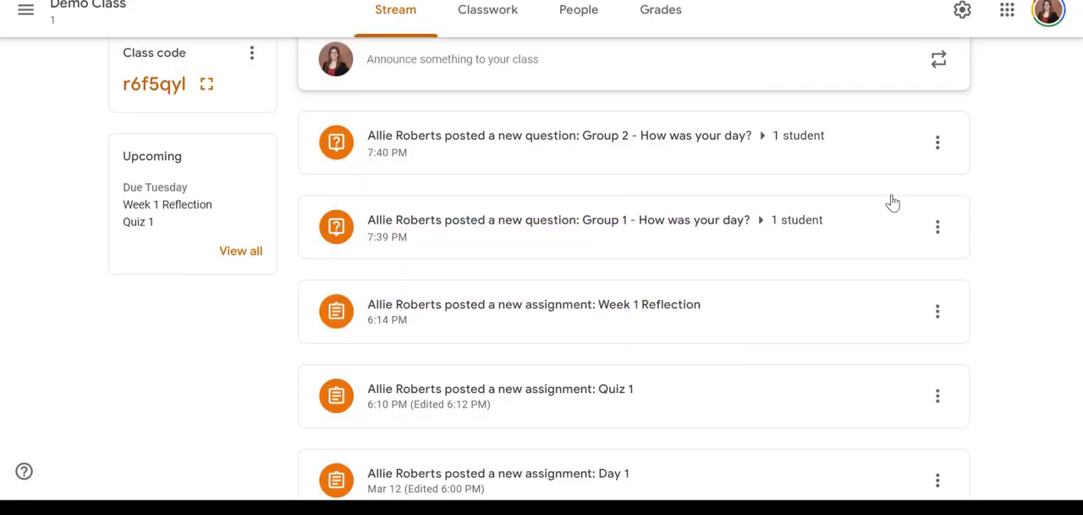
{"action": "left_click", "coordinate": [512, 31]}
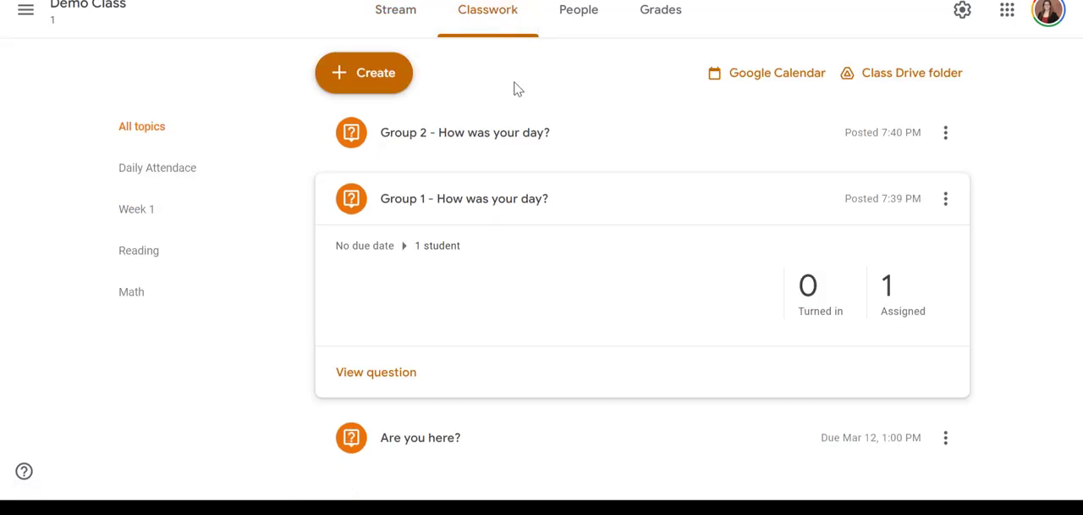
Step: Create a new assignment in Demo Class titled "Group 1: Read chapter 1 and review"
{"action": "left_click", "coordinate": [409, 88]}
{"action": "left_click", "coordinate": [410, 131]}
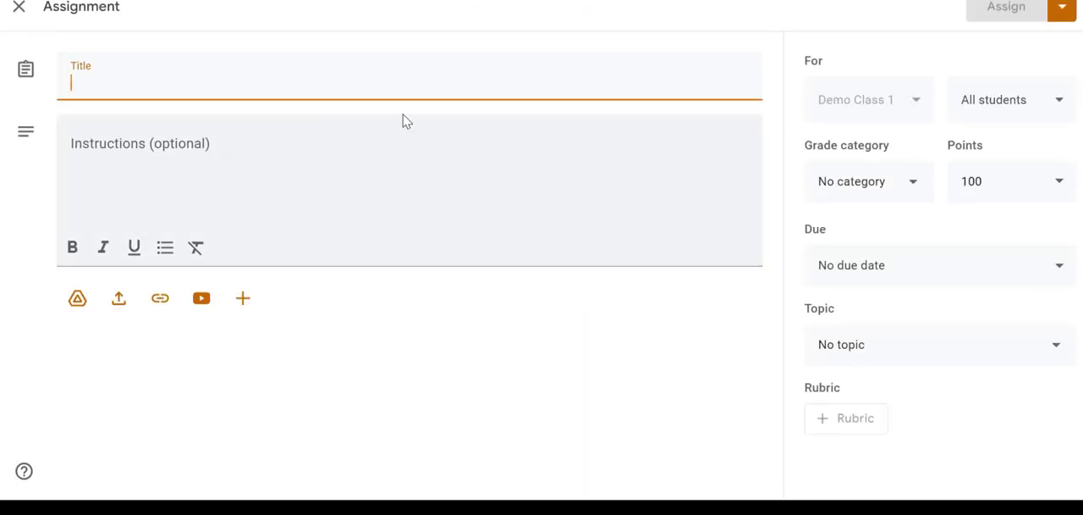
{"action": "type", "text": "Gru"}
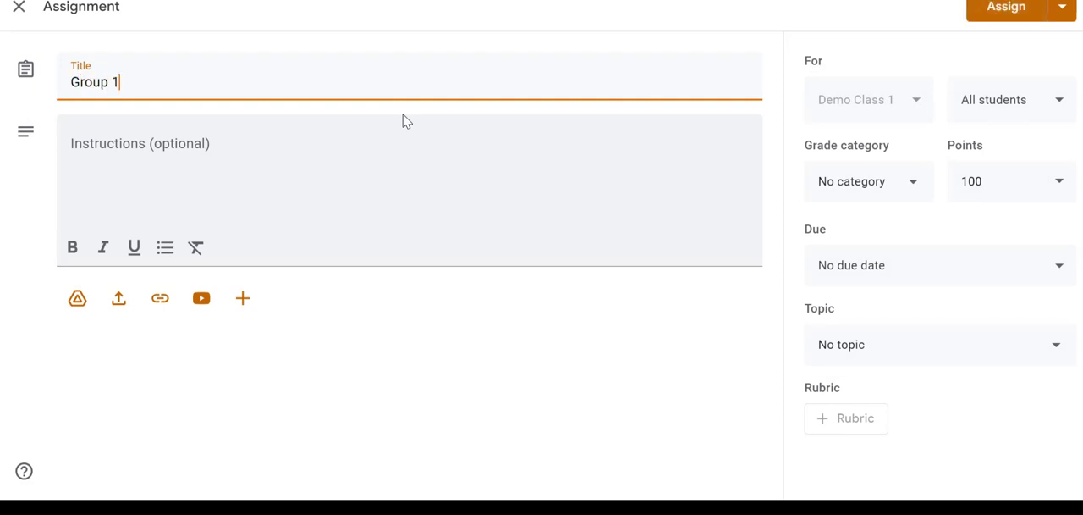
{"action": "type", "text": "oup 1: REad"}
{"action": "key", "text": "BackSpace"}
{"action": "type", "text": "ead chapter "}
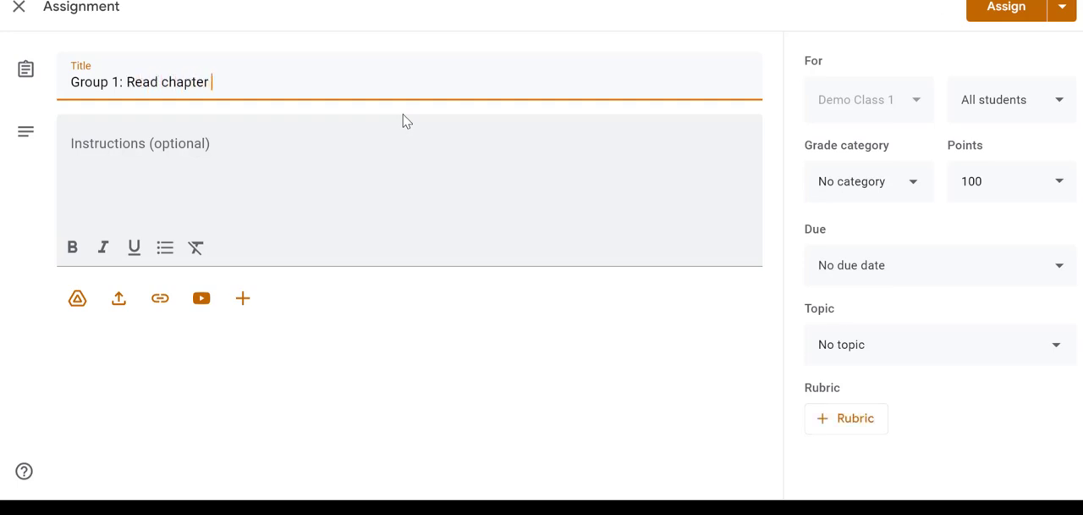
{"action": "type", "text": "1 and review"}
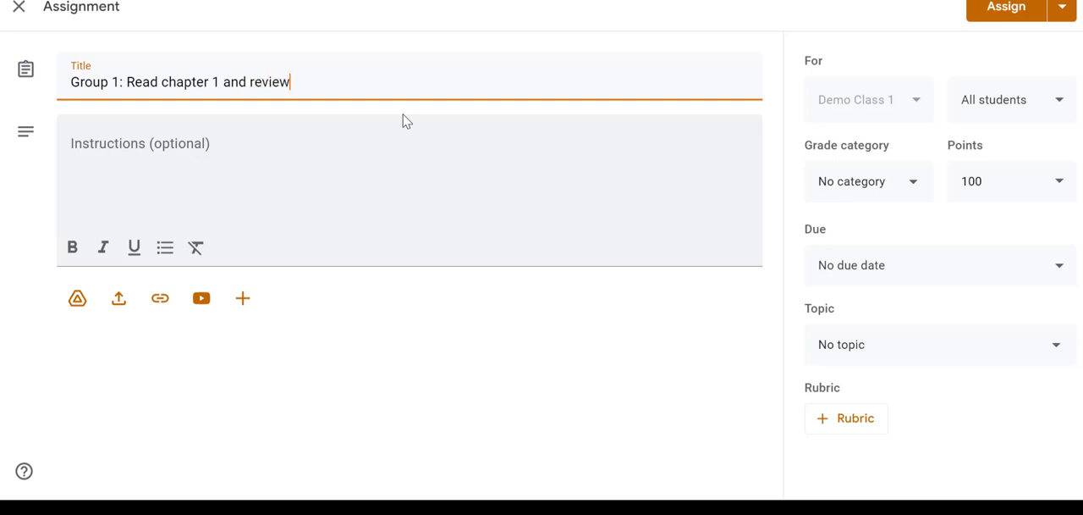
Step: Enter "read and review" as the assignment's instructions
{"action": "left_click", "coordinate": [280, 155]}
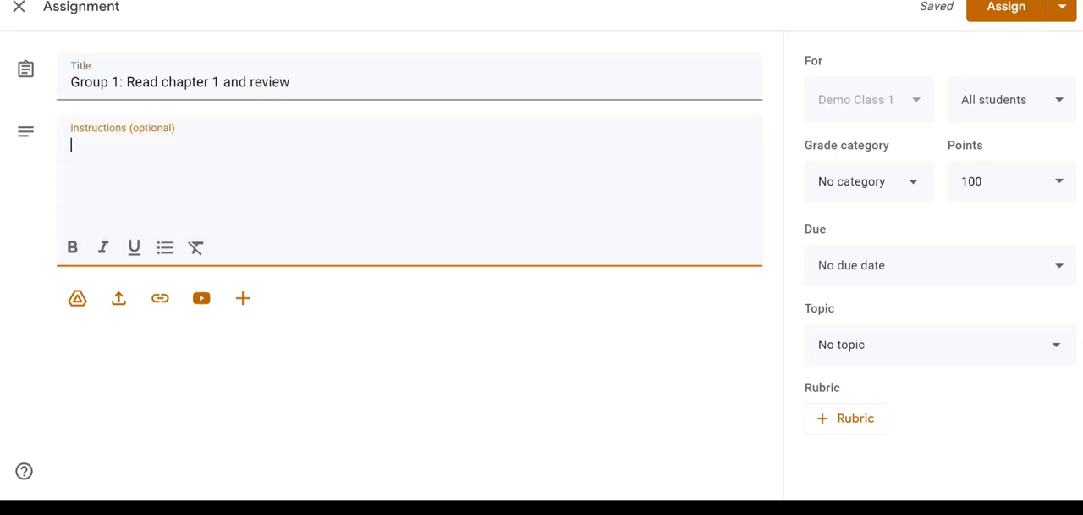
{"action": "type", "text": "read and rev"}
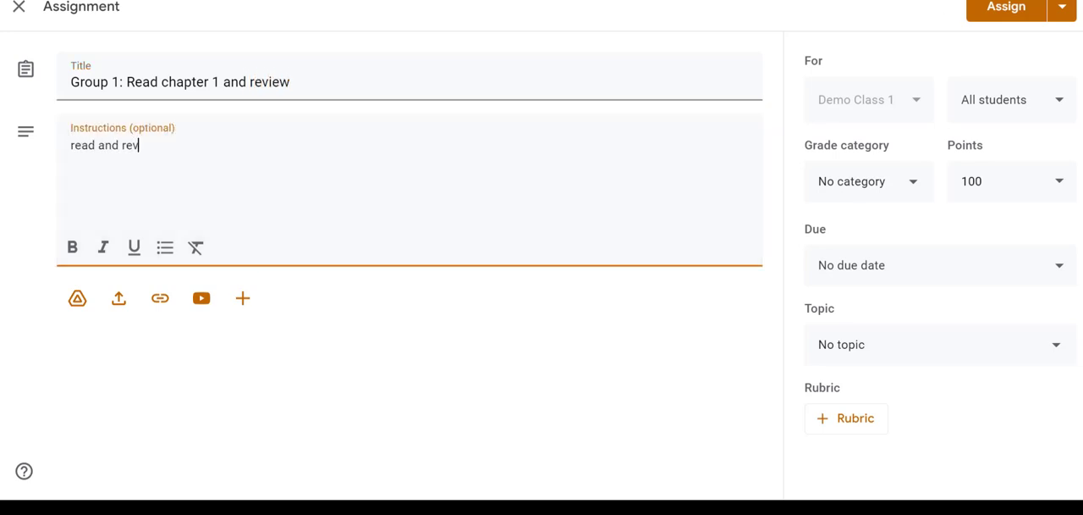
{"action": "type", "text": "iw ew"}
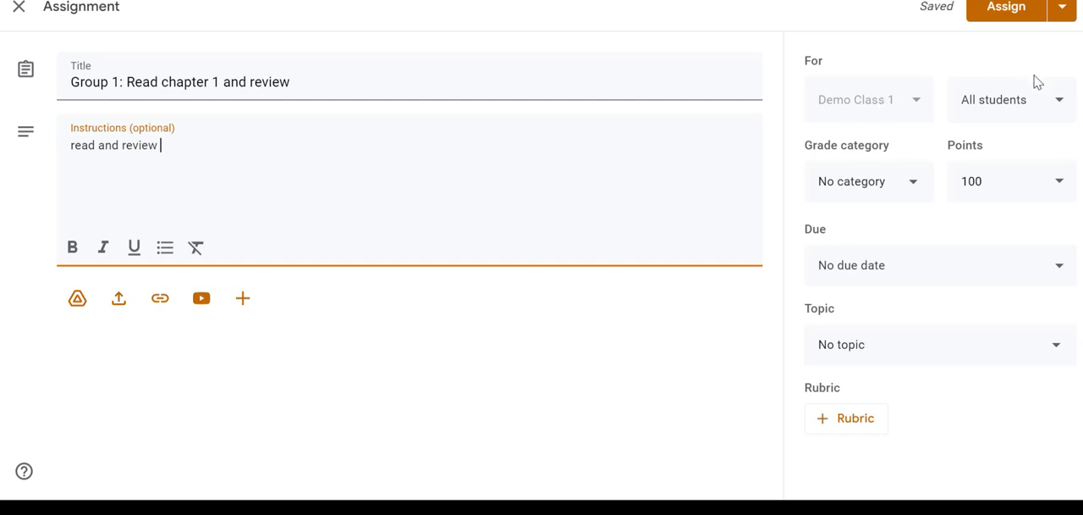
Step: Limit the assignment's recipients to only the first student in the class list
{"action": "left_click", "coordinate": [1020, 110]}
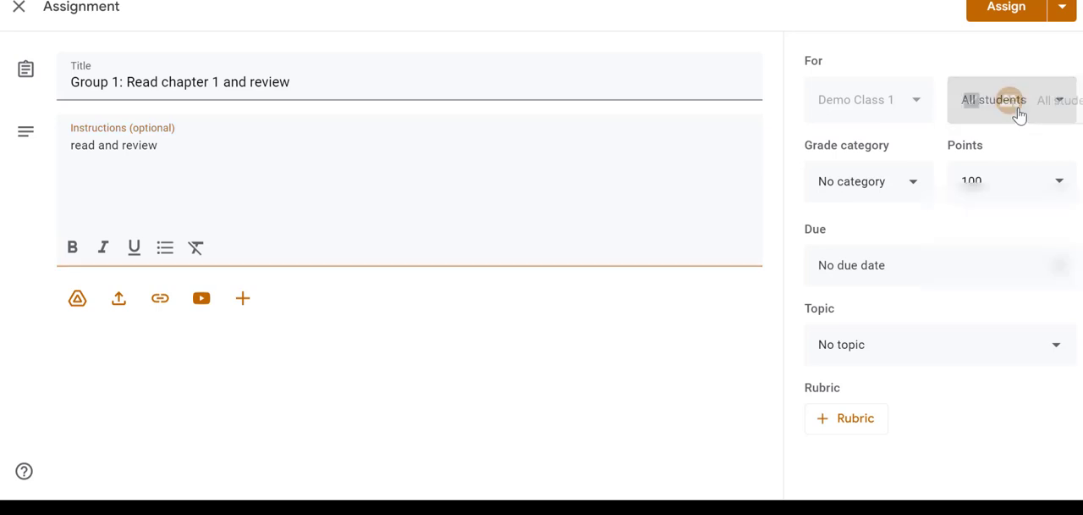
{"action": "left_click", "coordinate": [886, 155]}
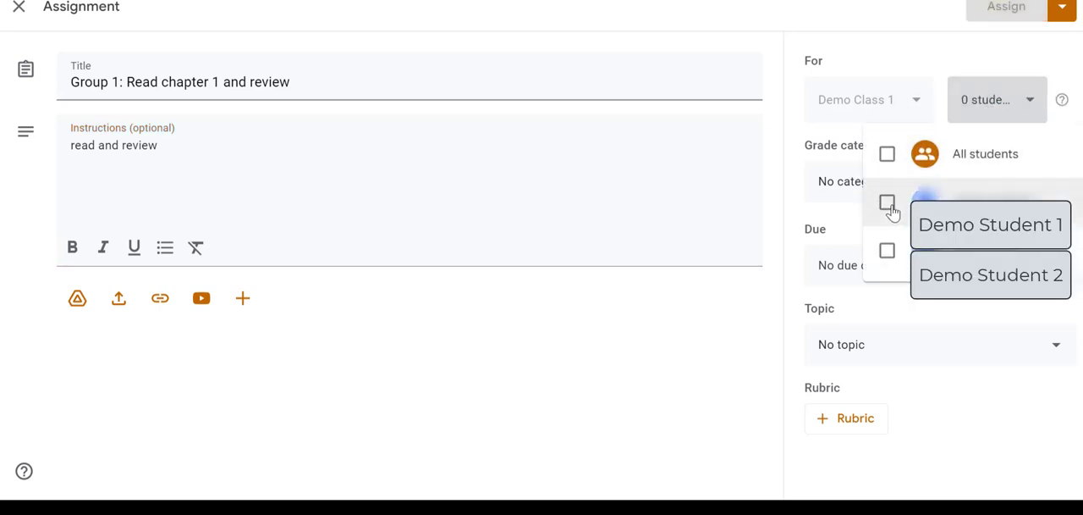
{"action": "left_click", "coordinate": [886, 201]}
{"action": "left_click", "coordinate": [781, 218]}
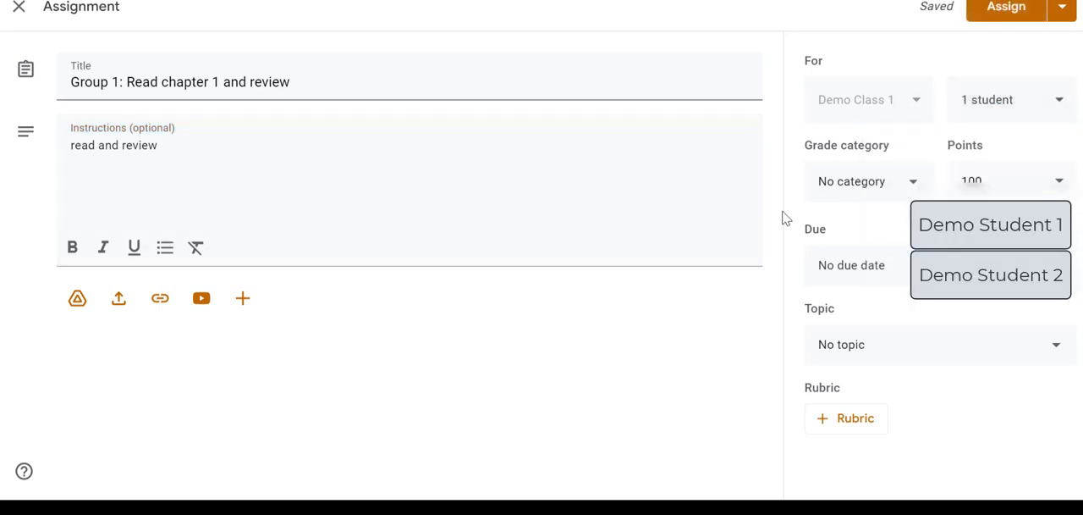
Step: Set the assignment's points to 25 and its grade category to Reading
{"action": "left_click", "coordinate": [1015, 182]}
{"action": "double_click", "coordinate": [1015, 178]}
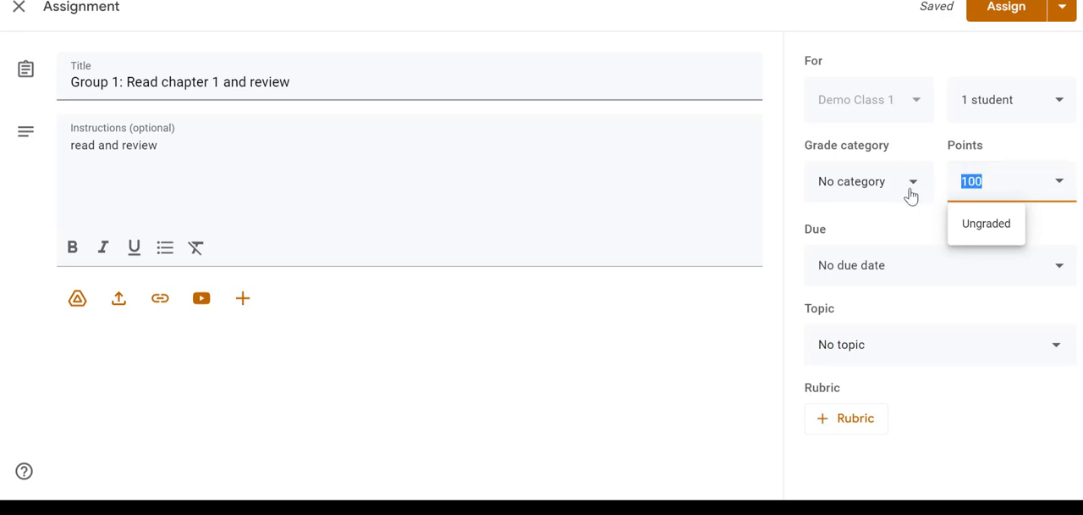
{"action": "type", "text": "25"}
{"action": "left_click", "coordinate": [868, 196]}
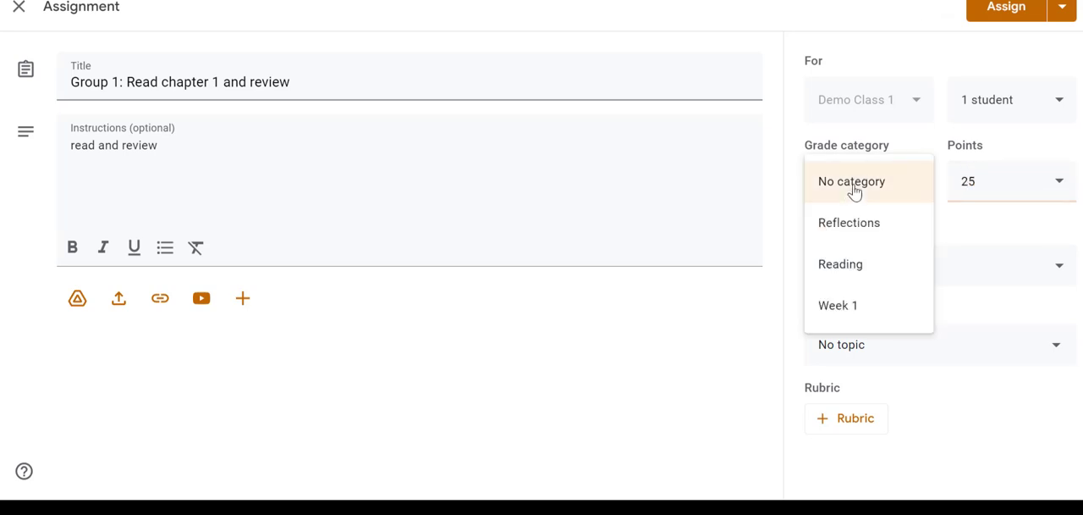
{"action": "left_click", "coordinate": [843, 264]}
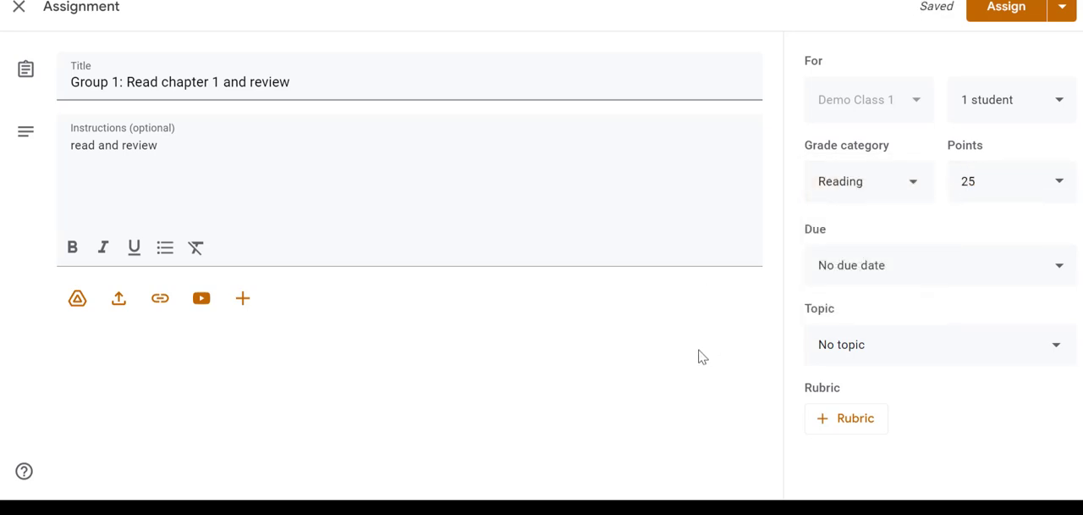
Step: File the assignment under the Reading topic and assign it
{"action": "left_click", "coordinate": [891, 350]}
{"action": "left_click", "coordinate": [867, 411]}
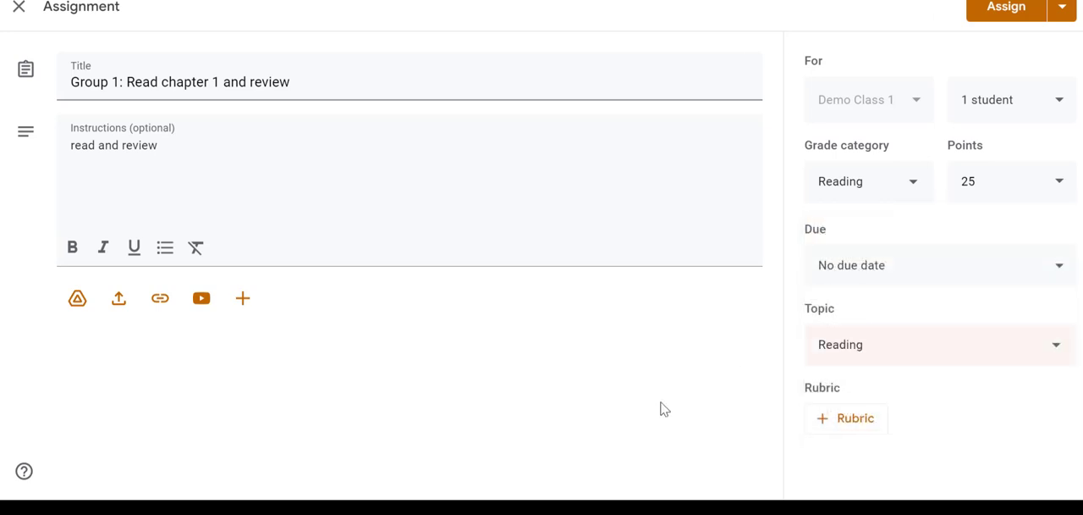
{"action": "left_click", "coordinate": [1005, 9]}
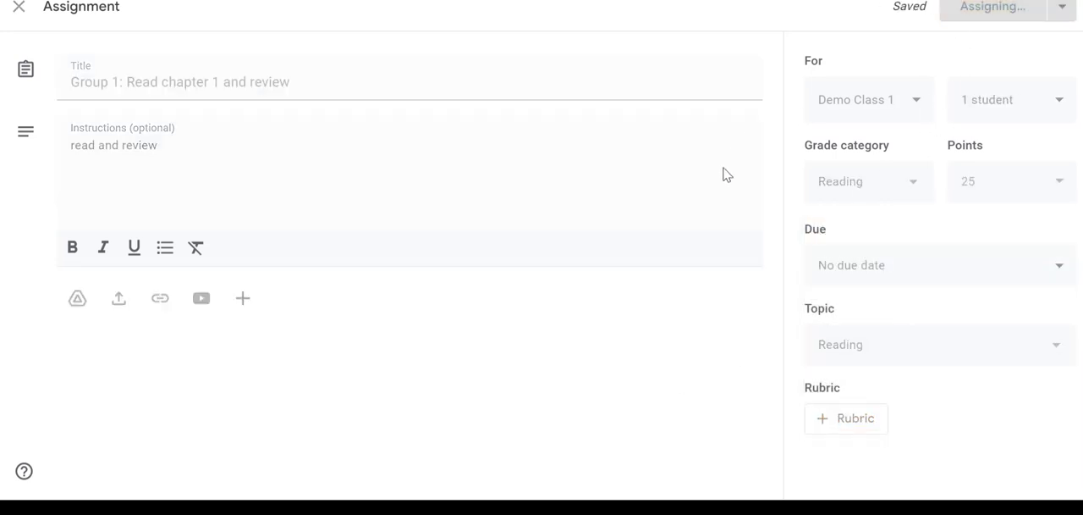
Step: Review how the Group 1 reading assignment and the two group questions are listed in the class Stream
{"action": "left_click", "coordinate": [395, 9]}
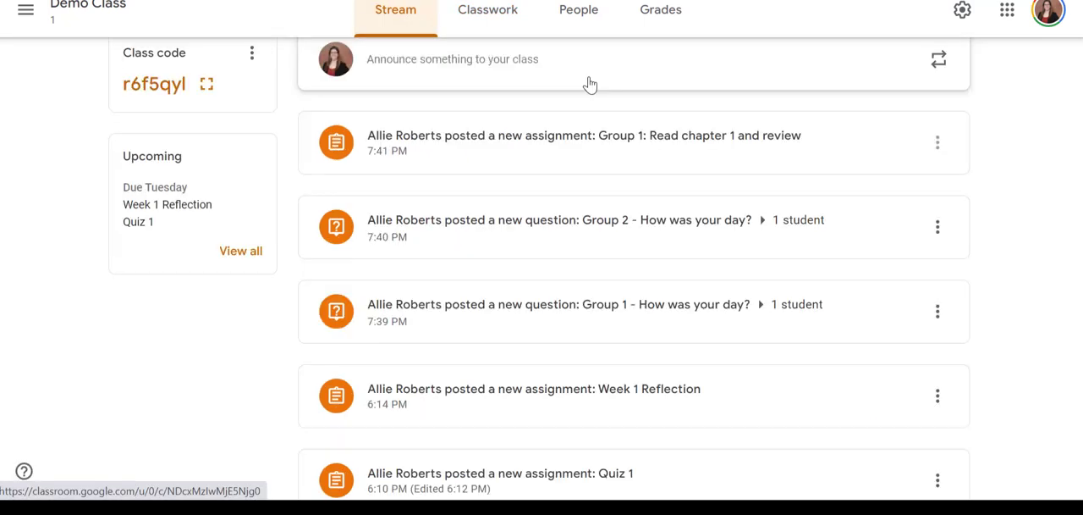
{"action": "scroll", "coordinate": [688, 218], "scroll_direction": "up", "scroll_amount": 1}
{"action": "scroll", "coordinate": [687, 218], "scroll_direction": "down", "scroll_amount": 1}
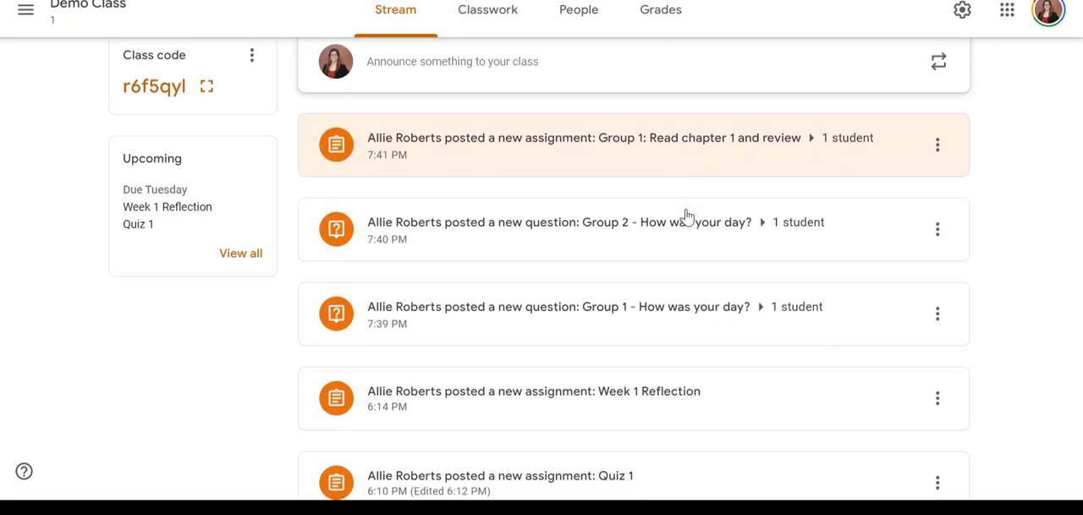
{"action": "scroll", "coordinate": [687, 218], "scroll_direction": "up", "scroll_amount": 1}
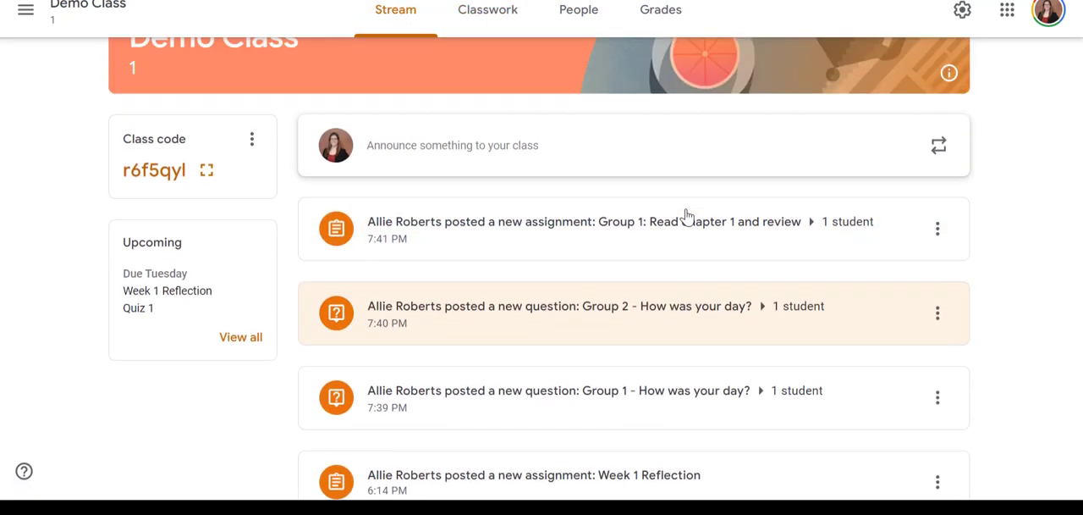
{"action": "scroll", "coordinate": [687, 218], "scroll_direction": "down", "scroll_amount": 1}
{"action": "scroll", "coordinate": [687, 217], "scroll_direction": "up", "scroll_amount": 1}
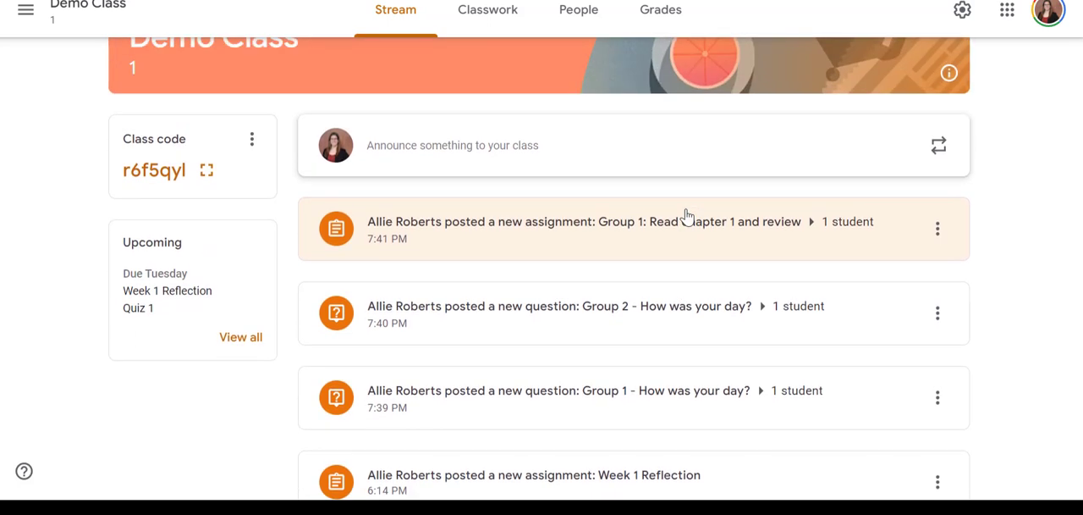
{"action": "scroll", "coordinate": [687, 218], "scroll_direction": "down", "scroll_amount": 1}
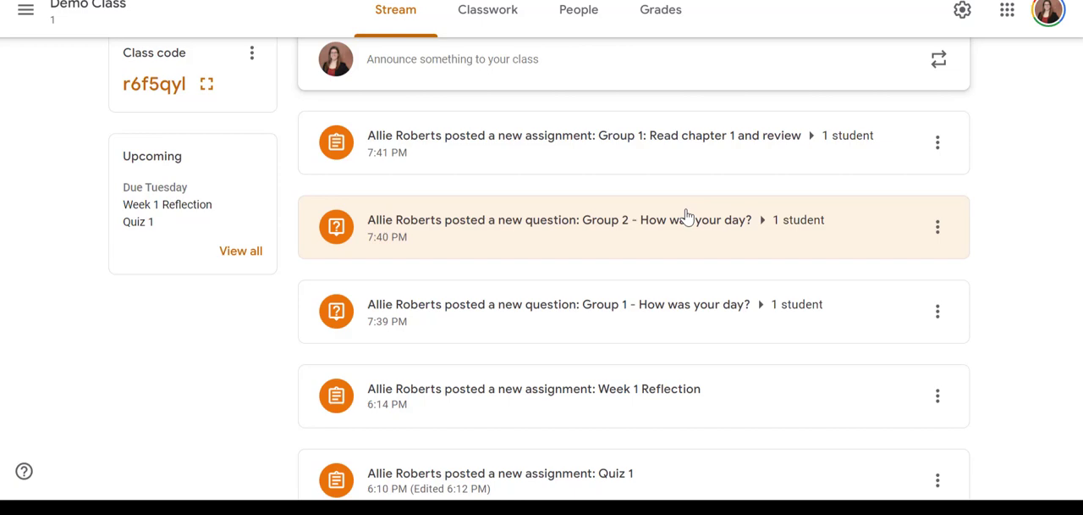
{"action": "scroll", "coordinate": [687, 218], "scroll_direction": "up", "scroll_amount": 1}
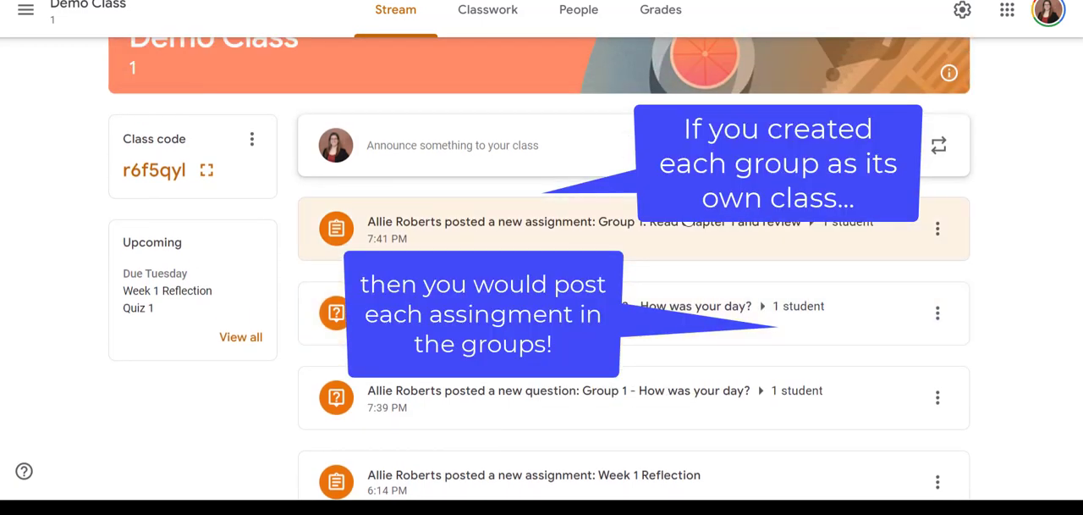
{"action": "scroll", "coordinate": [583, 59], "scroll_direction": "up", "scroll_amount": 1}
Step: Check which kinds of posts can be created in Classwork, and return to the class Stream
{"action": "left_click", "coordinate": [501, 29]}
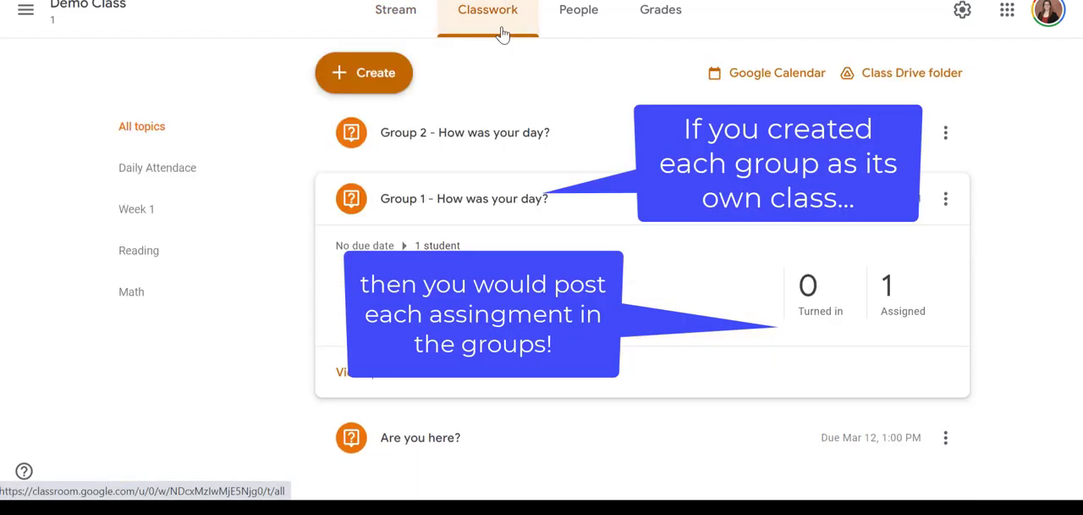
{"action": "left_click", "coordinate": [399, 87]}
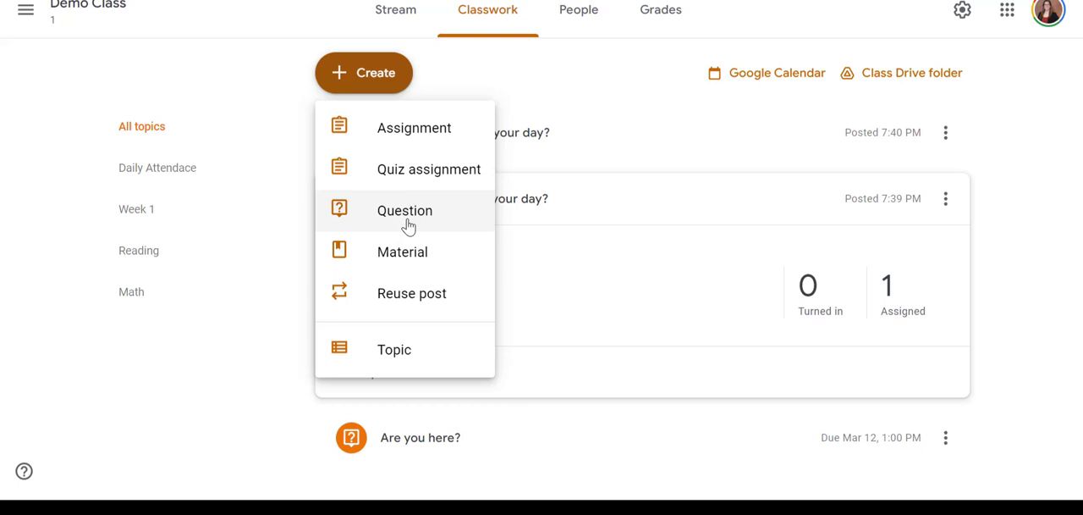
{"action": "left_click", "coordinate": [391, 13]}
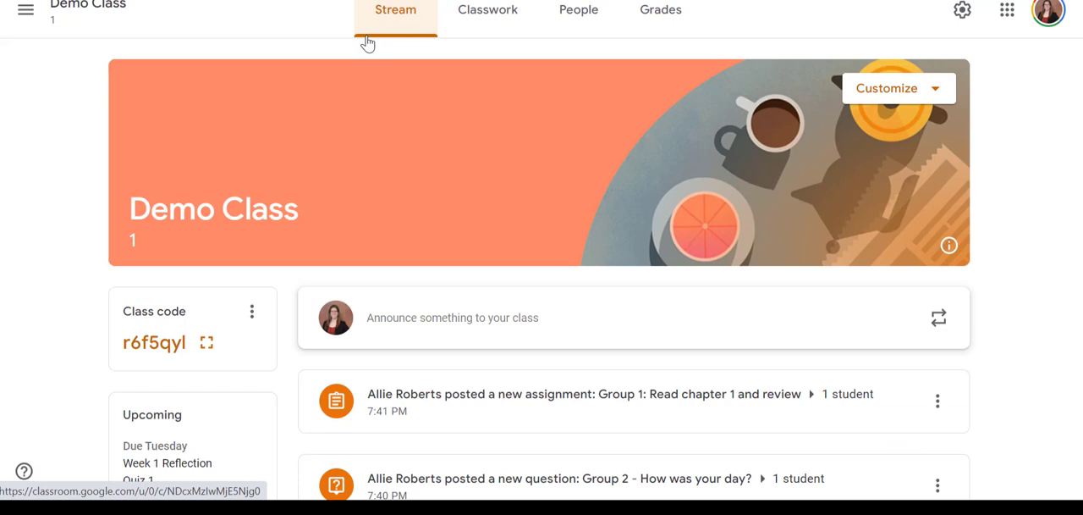